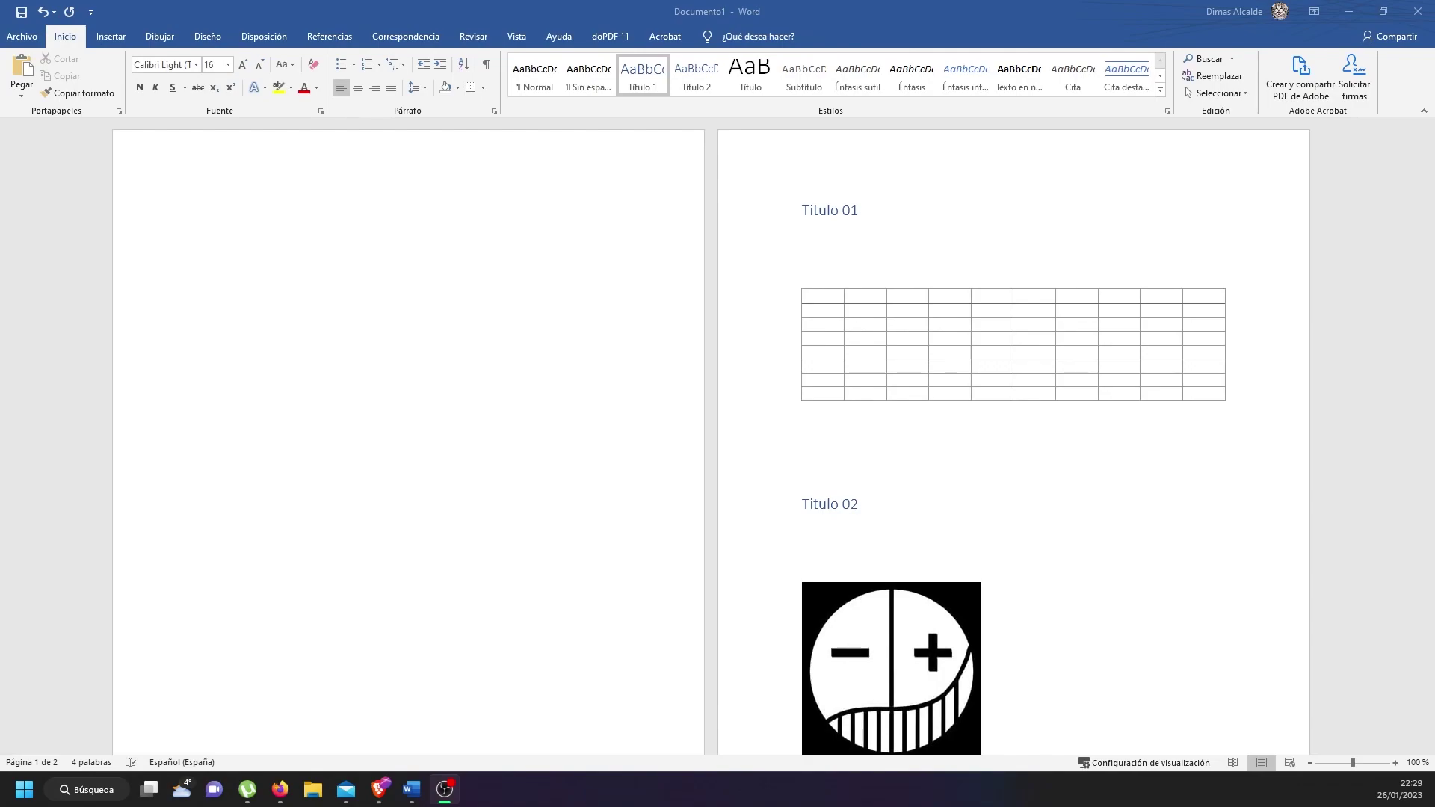
# Insert the Tabla automática 1 table of contents on the blank first page, ahead of Titulo 01
pyautogui.click(340, 359)
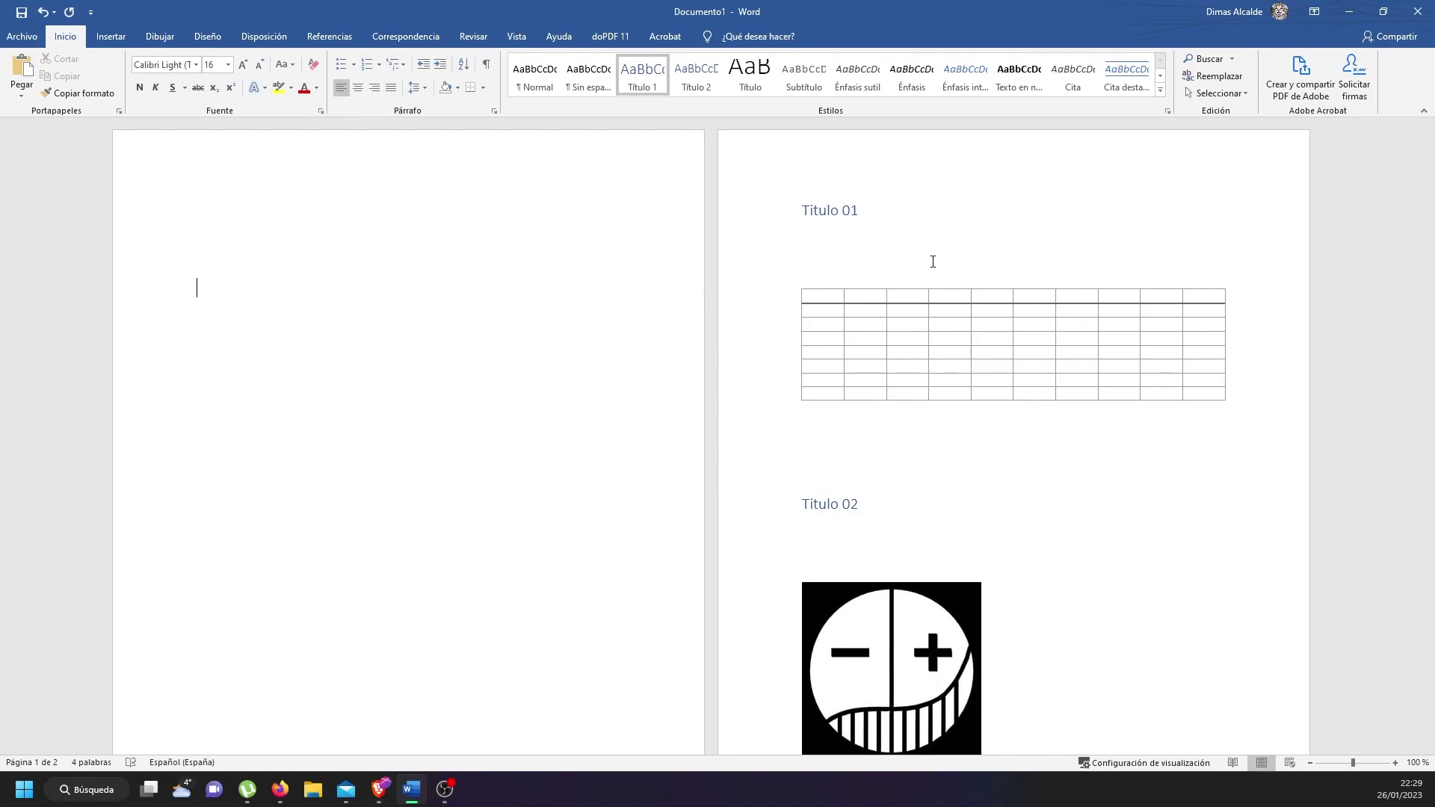
pyautogui.click(857, 209)
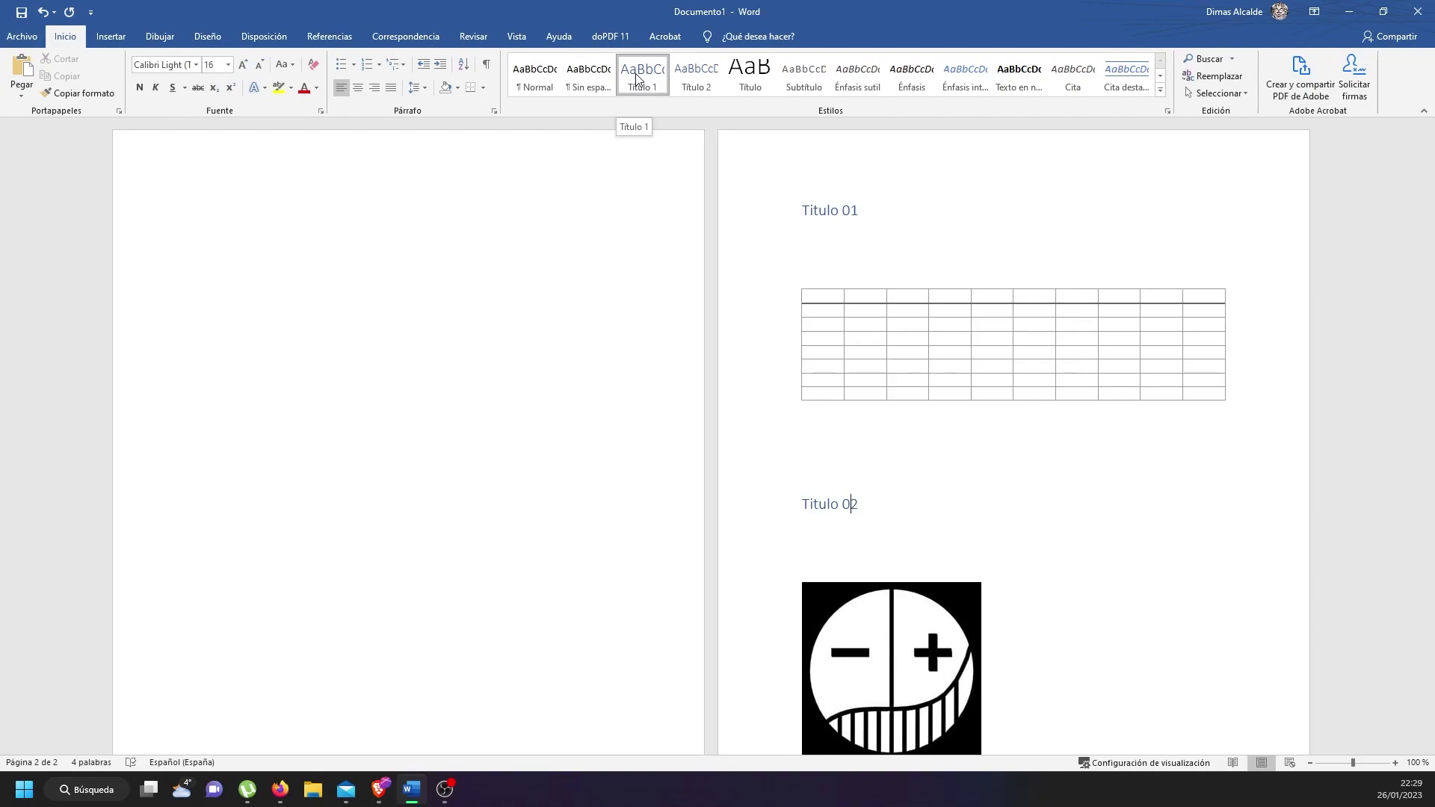
pyautogui.click(336, 278)
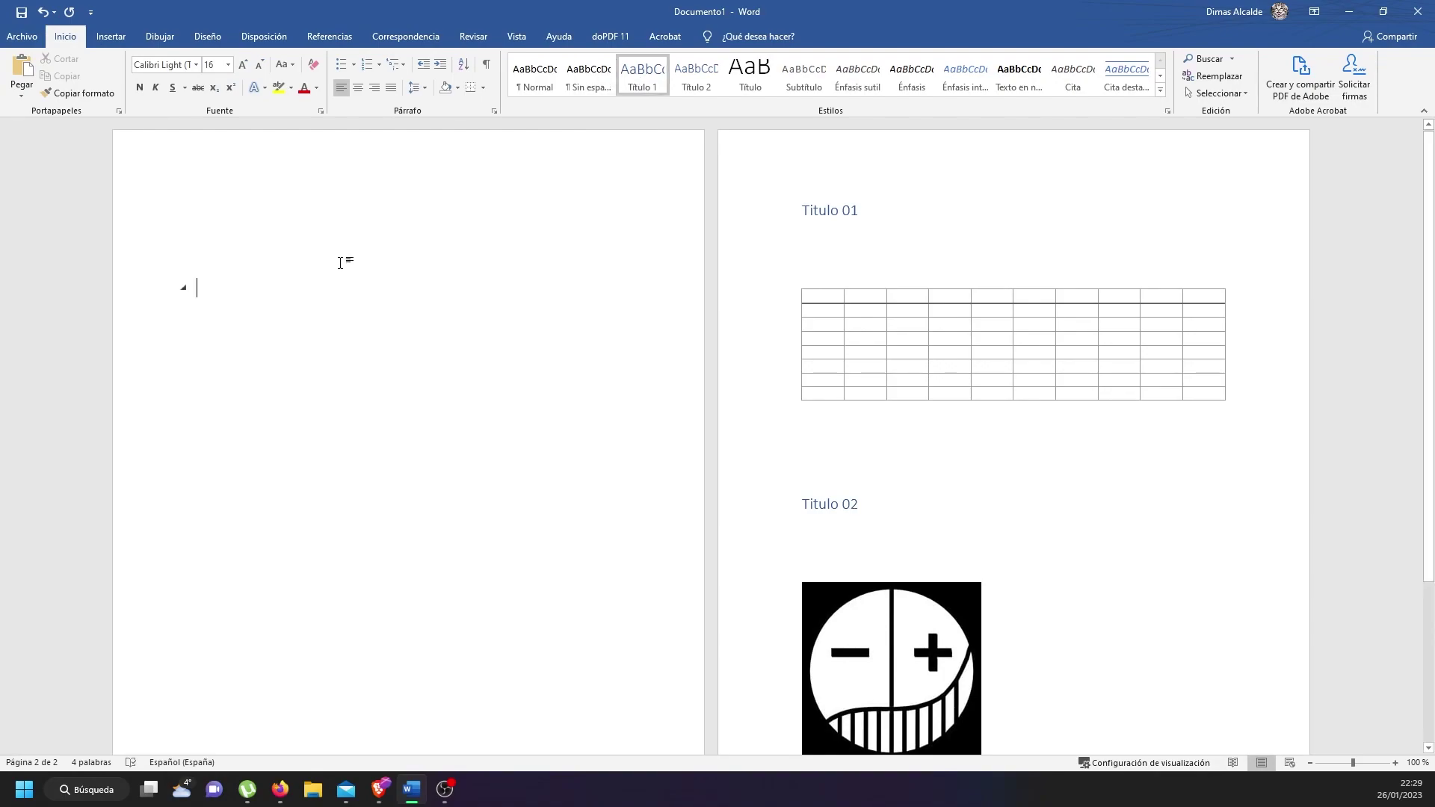
pyautogui.click(329, 36)
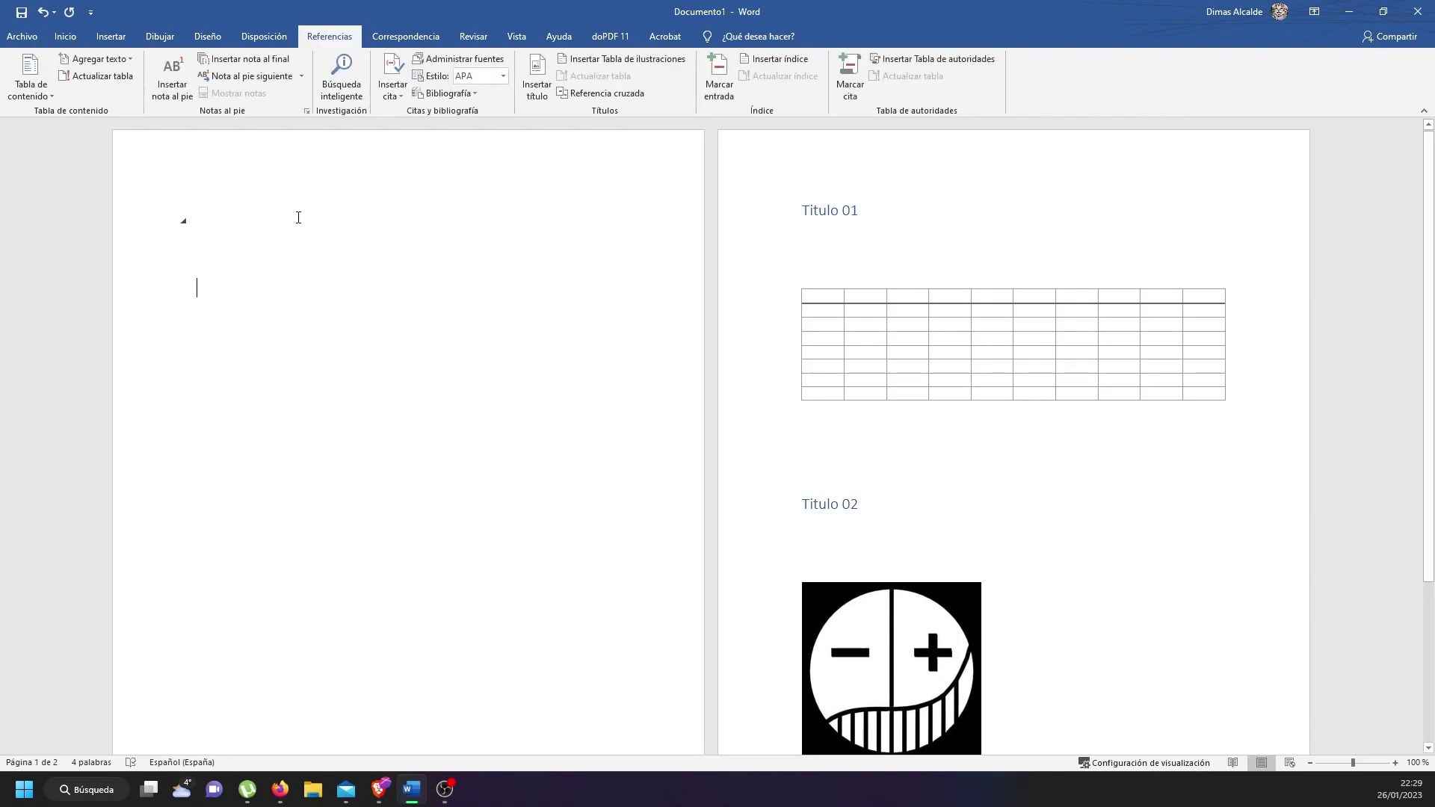
pyautogui.click(26, 82)
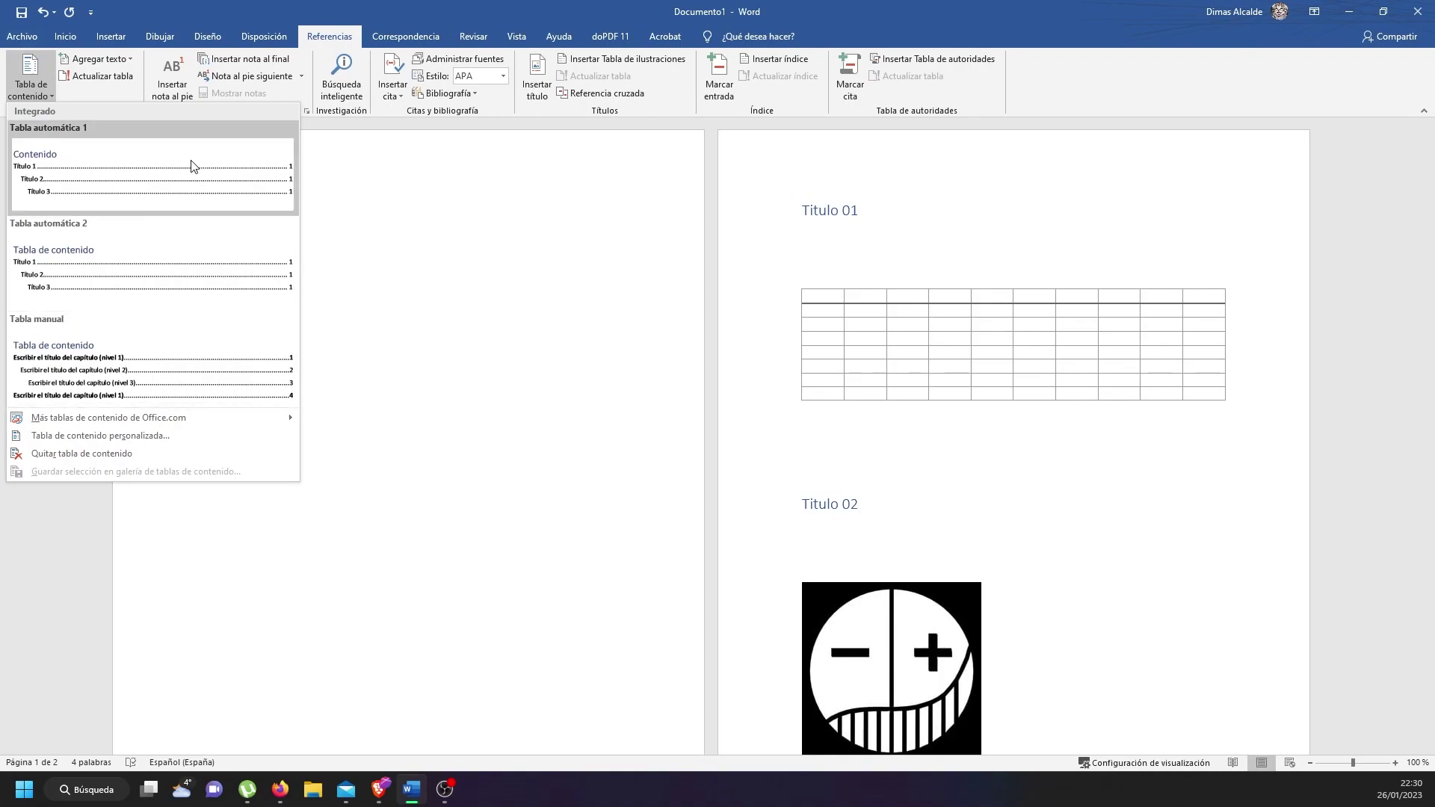
pyautogui.click(192, 183)
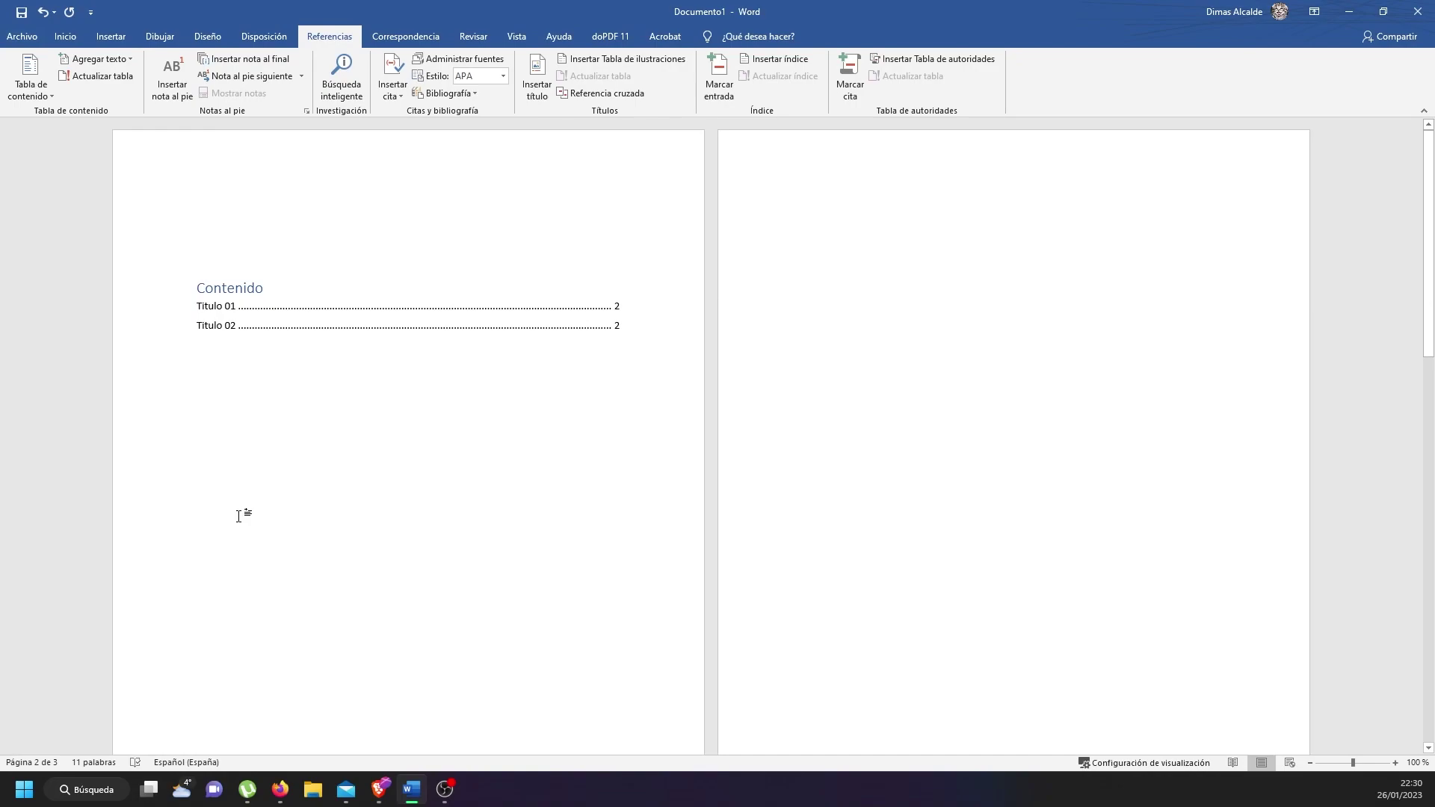
# Remove the empty paragraphs between the table of contents and the Titulo 01 heading
pyautogui.scroll(-2, 785, 373)
pyautogui.scroll(-3, 807, 426)
pyautogui.scroll(4, 822, 403)
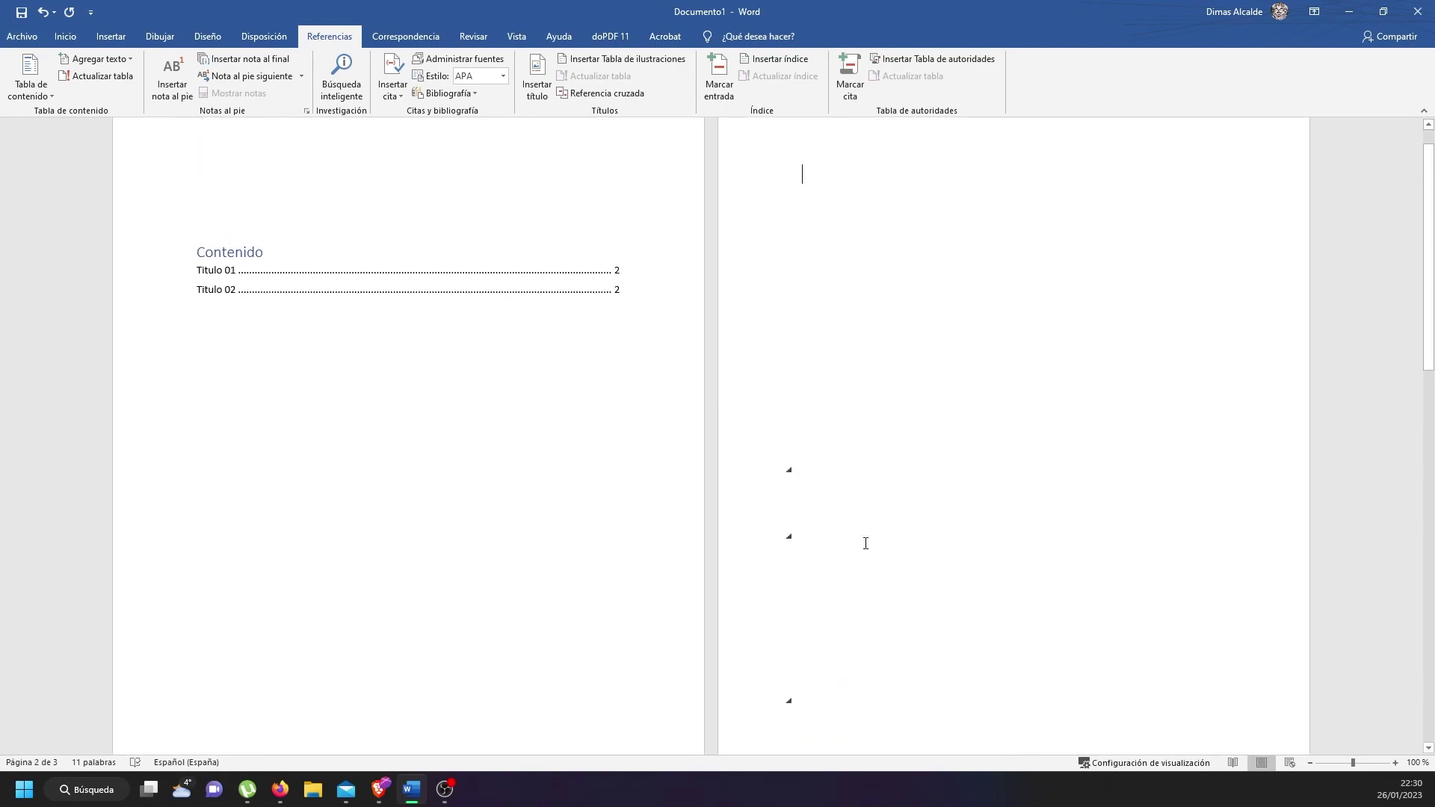
pyautogui.scroll(-2, 871, 590)
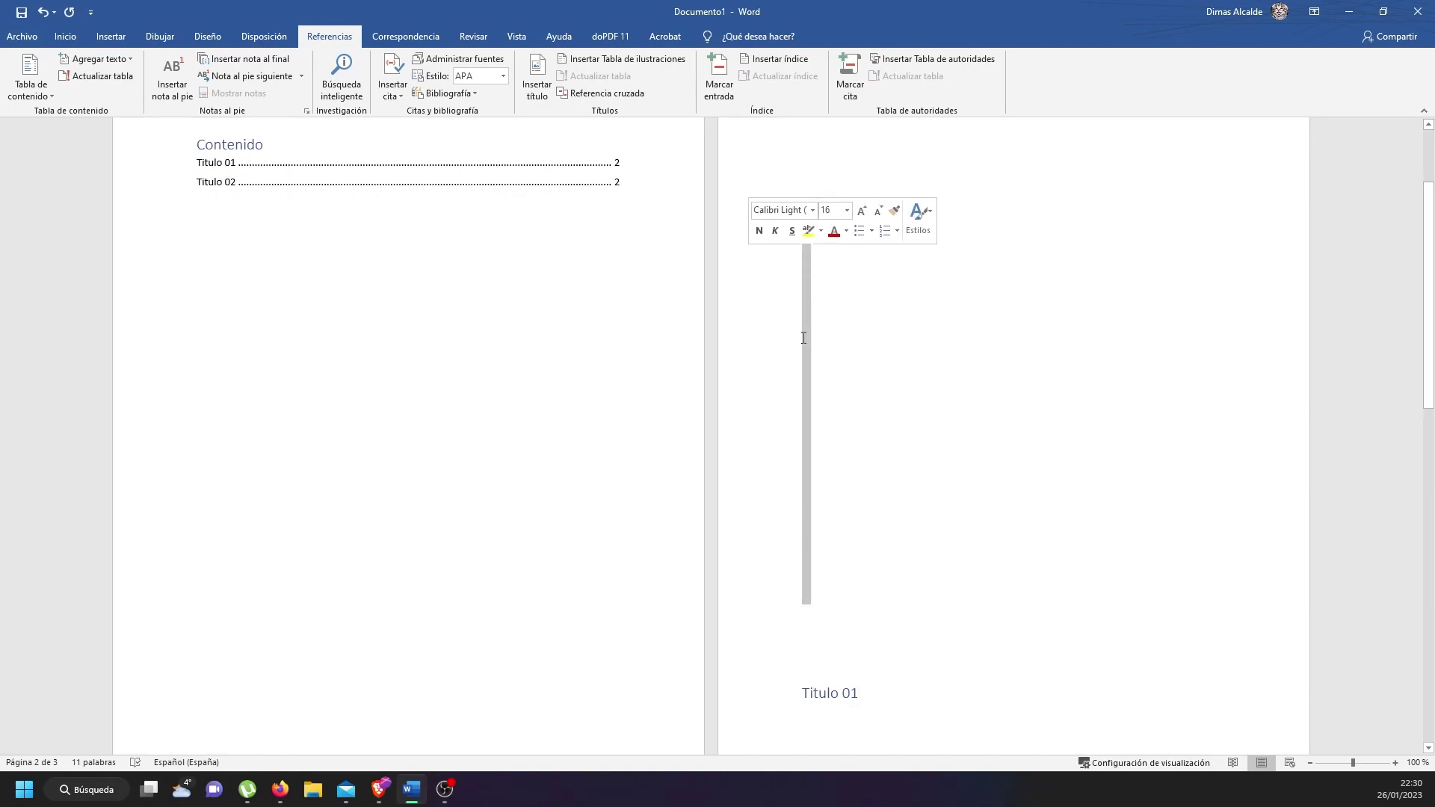
pyautogui.scroll(2, 822, 389)
pyautogui.hotkey('ctrl', 'z')
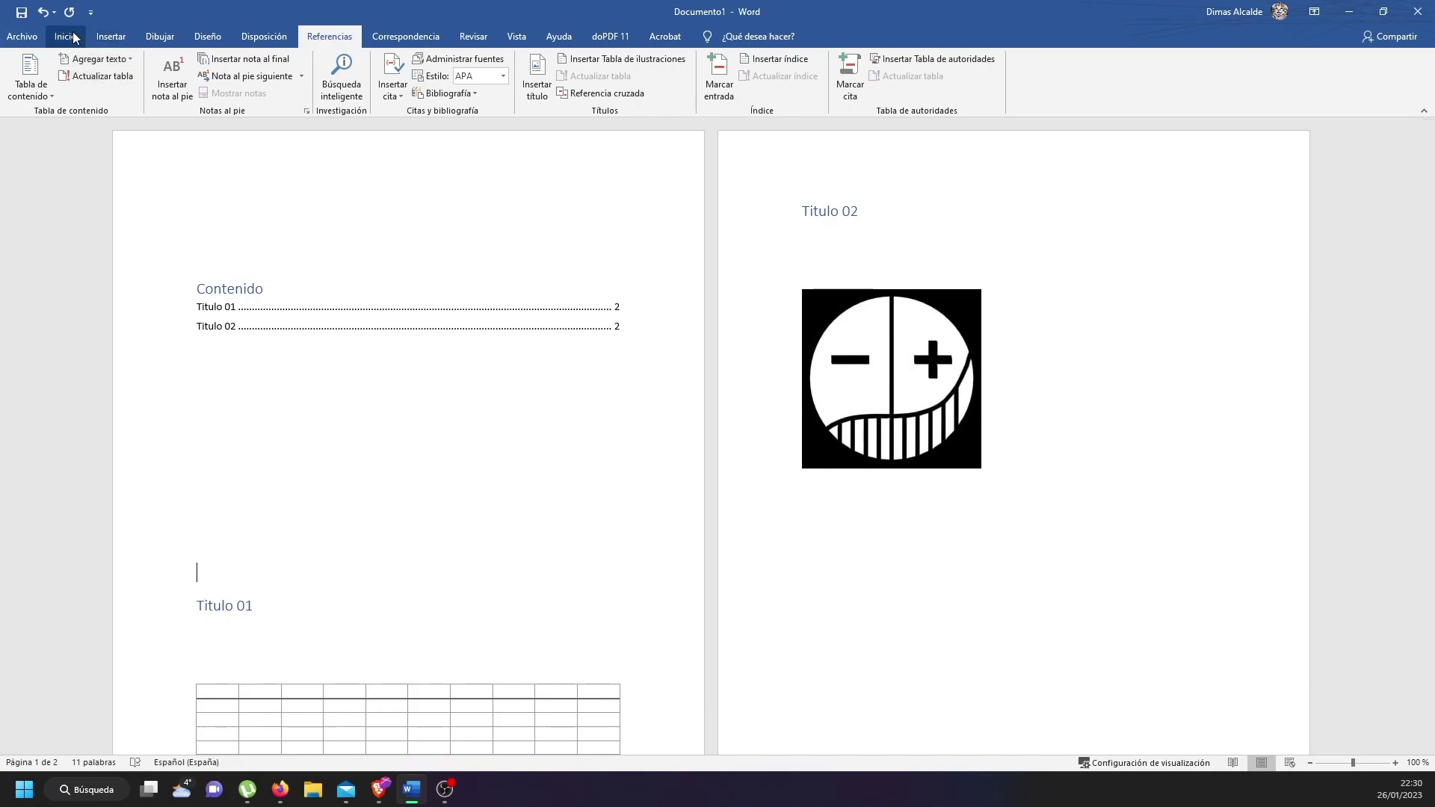
# Insert a page break before Titulo 01 and delete the empty line above that heading
pyautogui.click(111, 36)
pyautogui.click(93, 71)
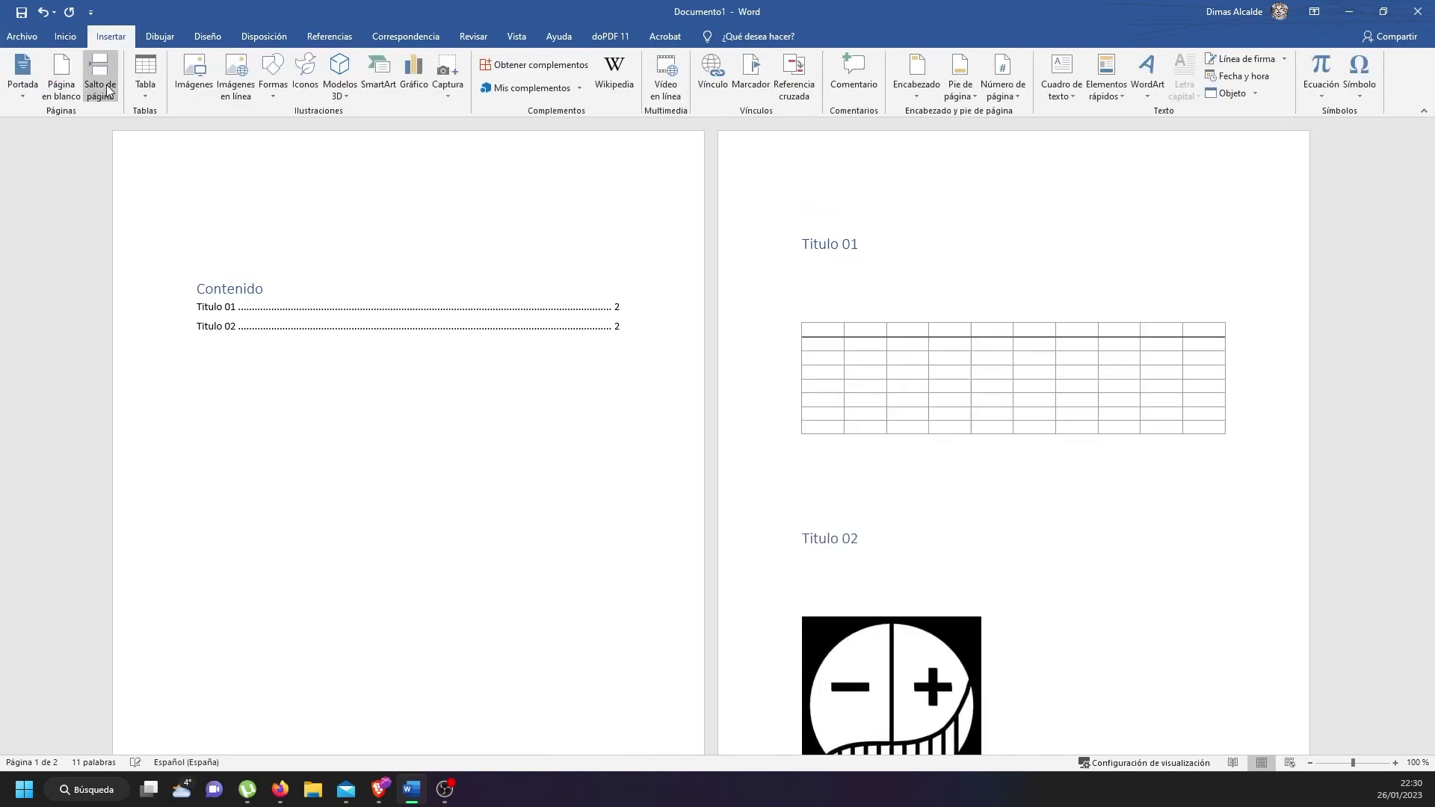
pyautogui.click(805, 205)
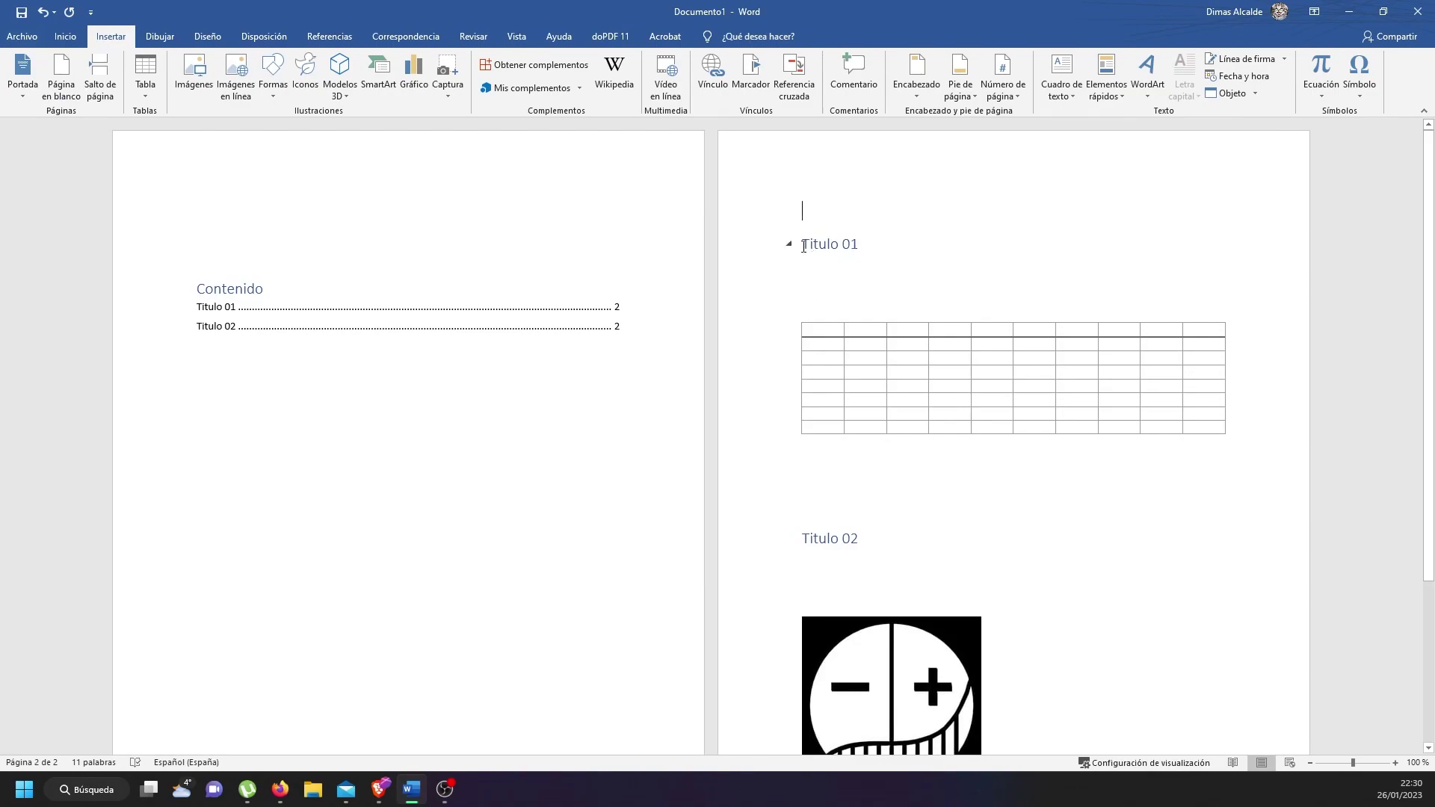
pyautogui.press('Delete')
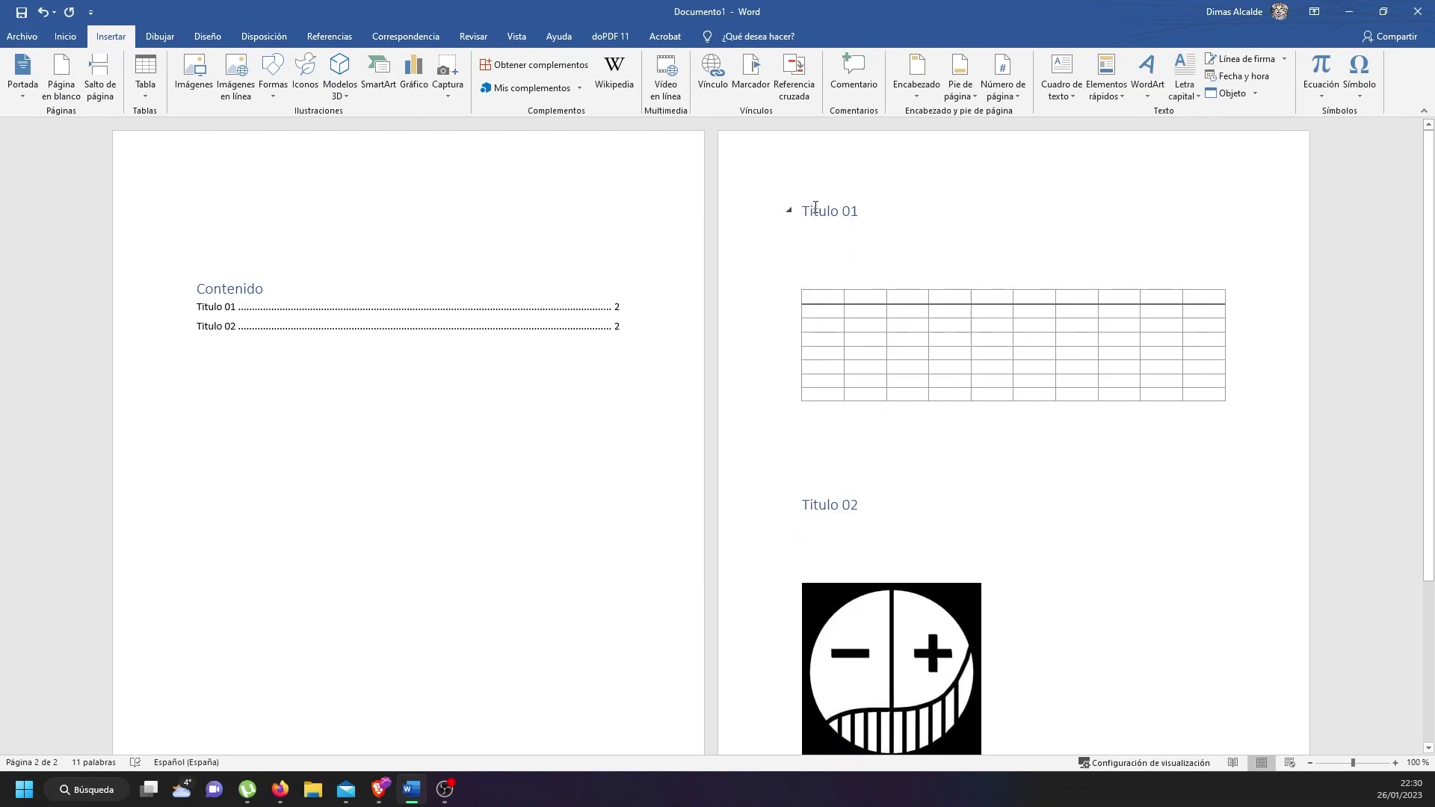
# Insert another page break before Titulo 01 and place the cursor on the blank page following the table of contents
pyautogui.click(99, 75)
pyautogui.scroll(5, 759, 368)
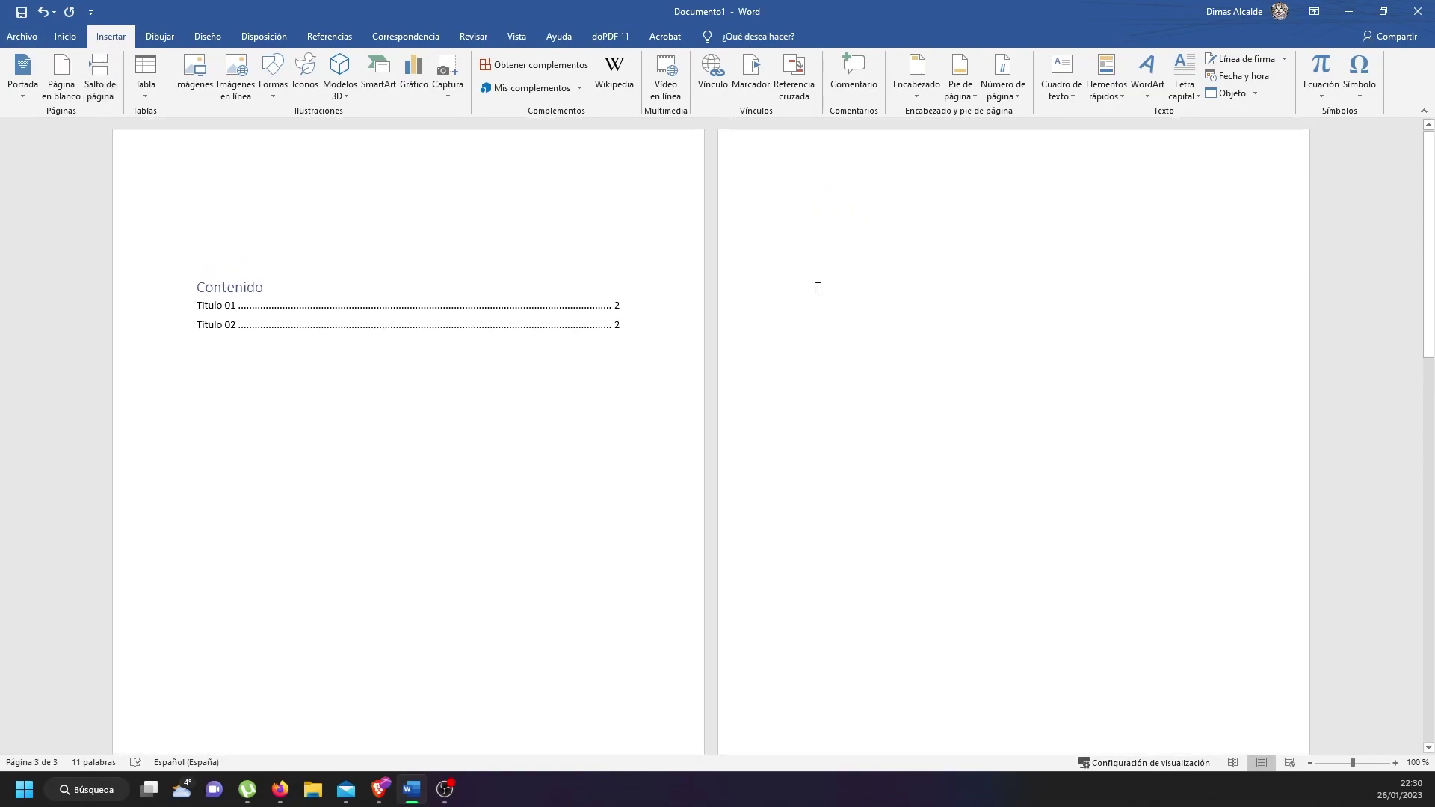
pyautogui.click(828, 219)
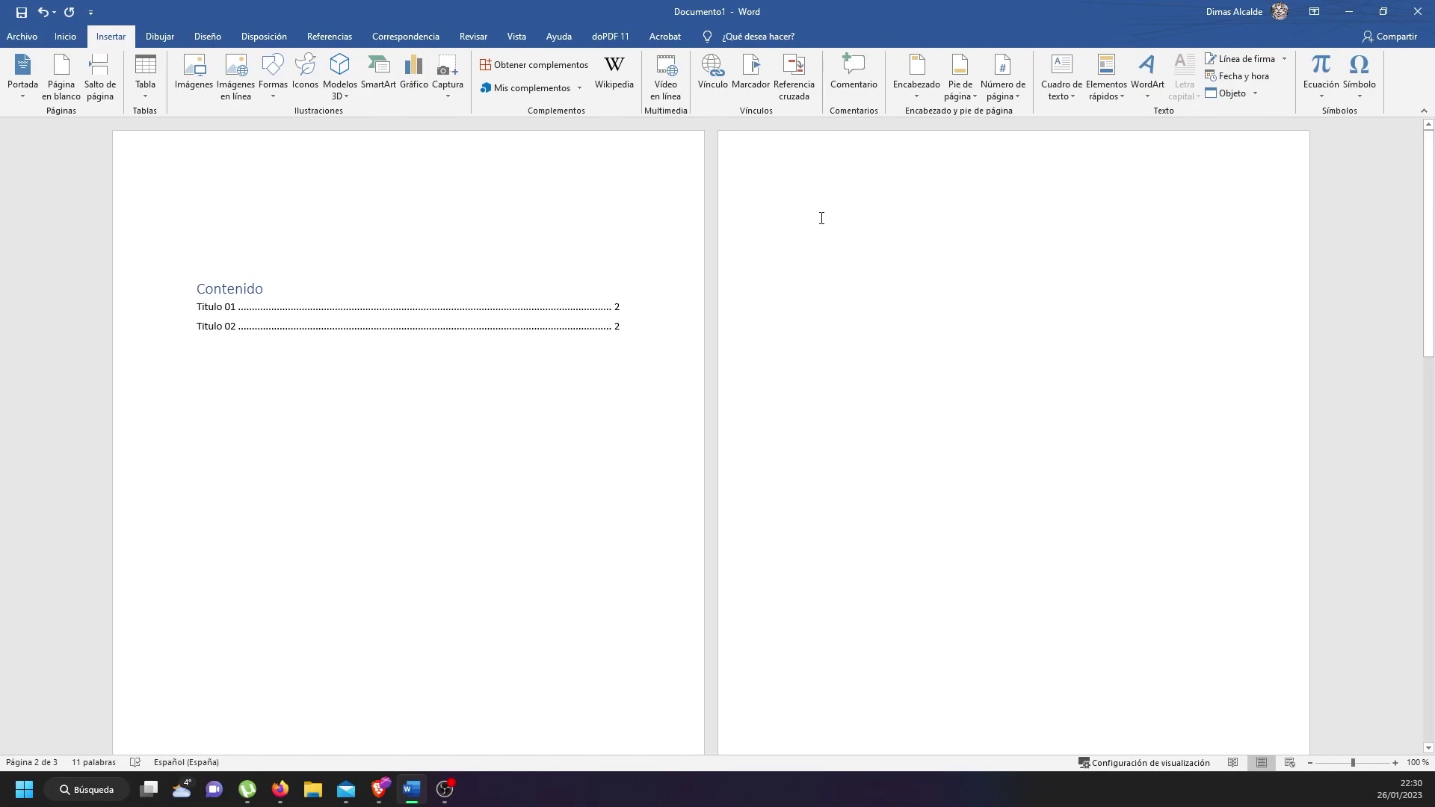
# Insert the caption "Ilustración 1" below the picture under Titulo 02
pyautogui.scroll(-4, 807, 234)
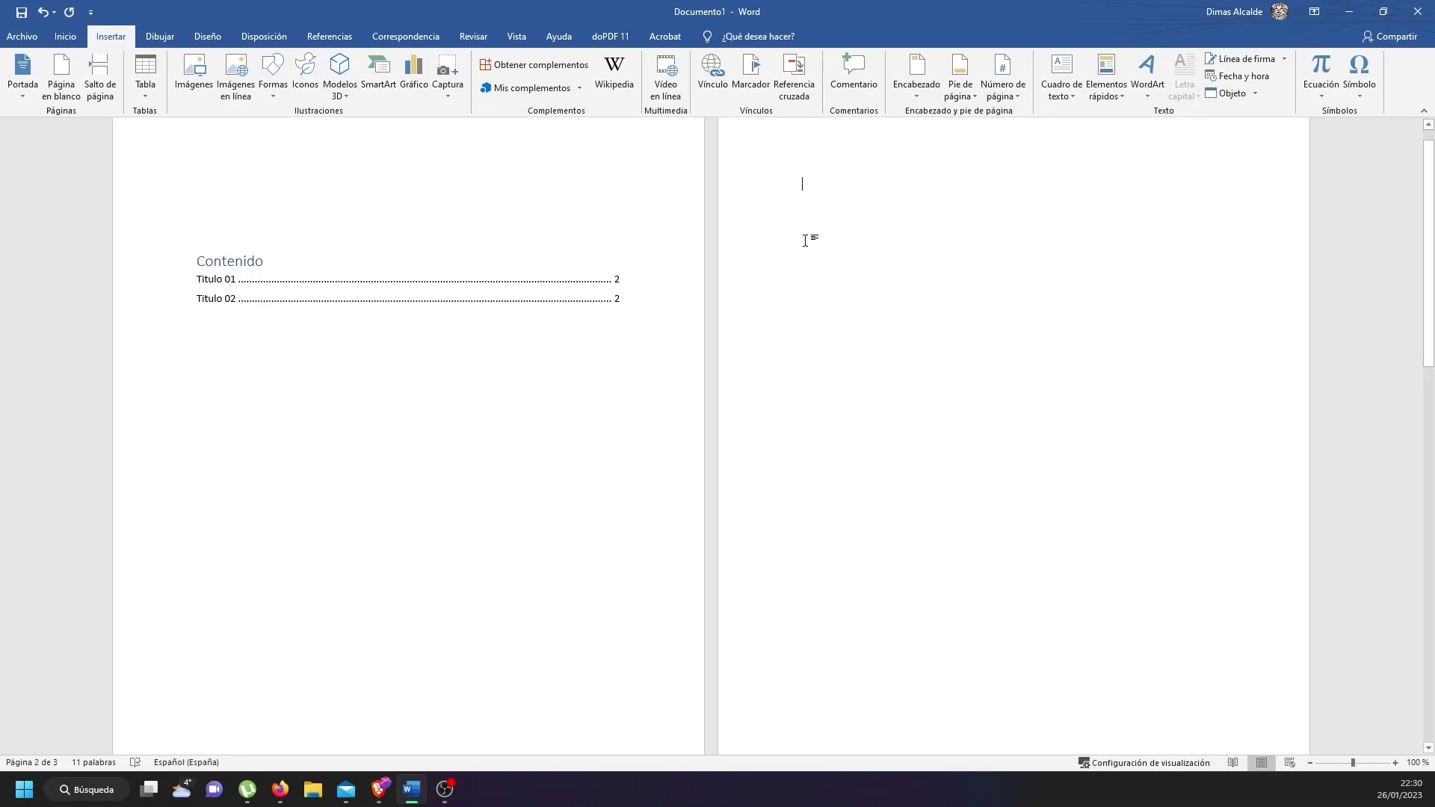
pyautogui.click(321, 40)
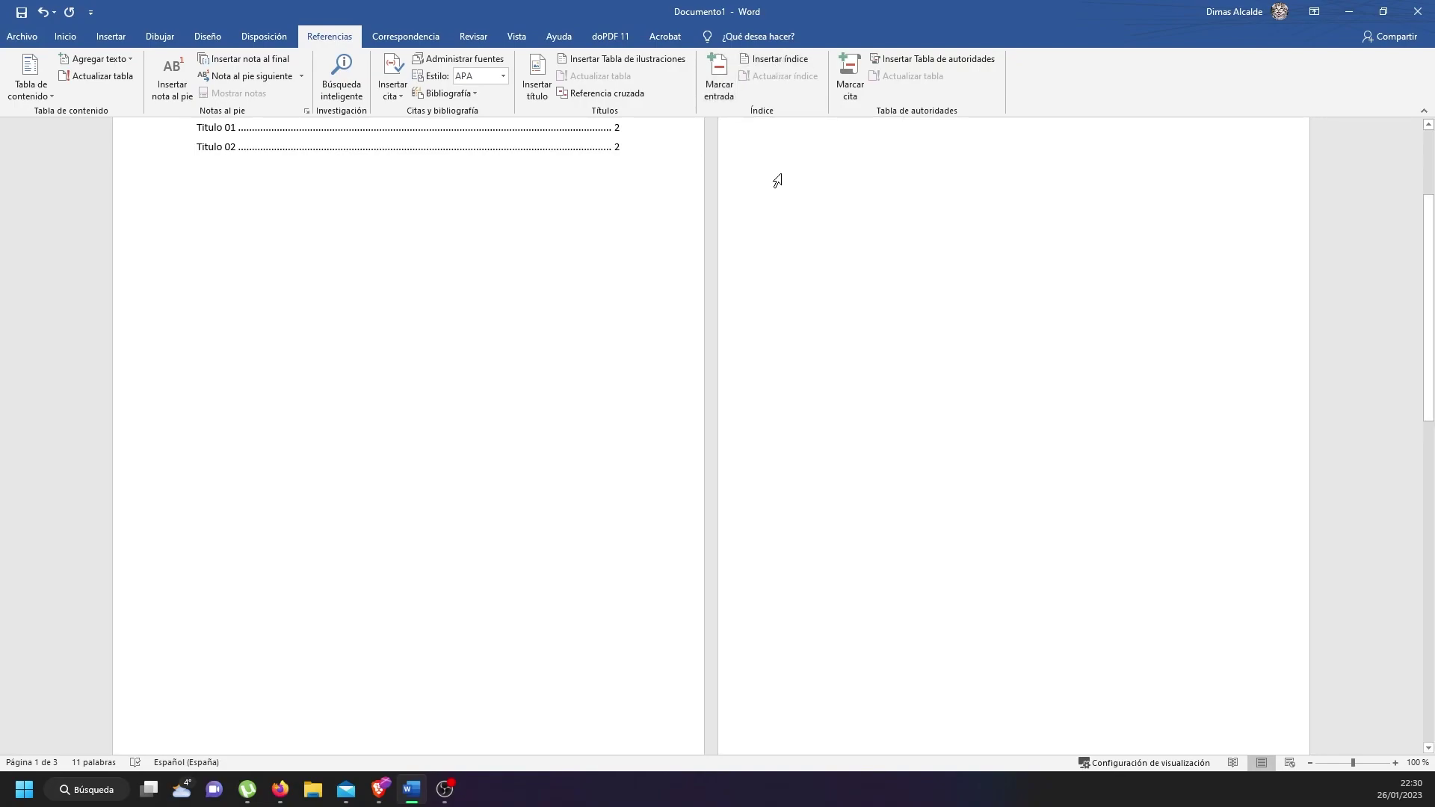
pyautogui.scroll(-10, 753, 182)
pyautogui.scroll(-3, 749, 227)
pyautogui.click(605, 589)
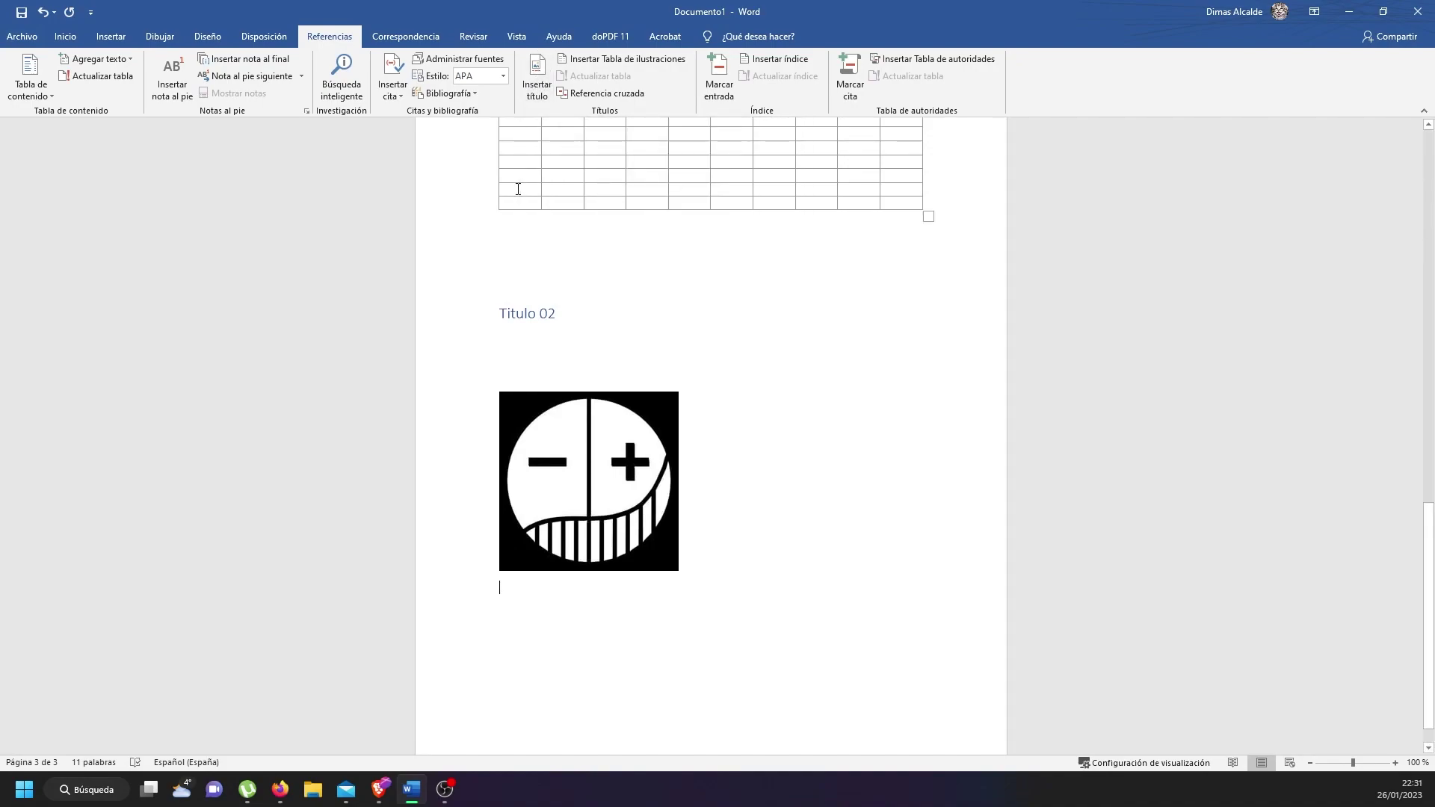
pyautogui.click(538, 83)
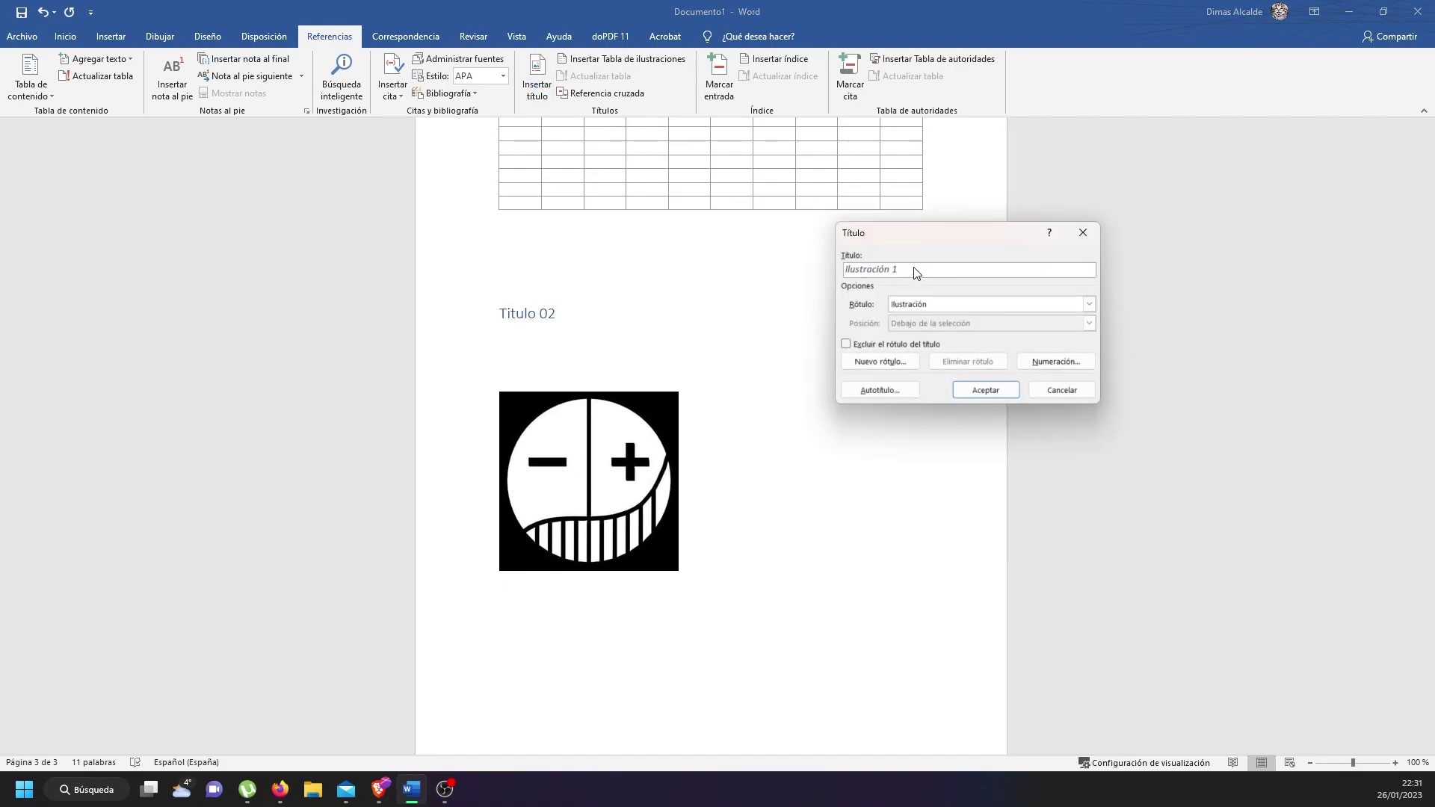
pyautogui.click(984, 390)
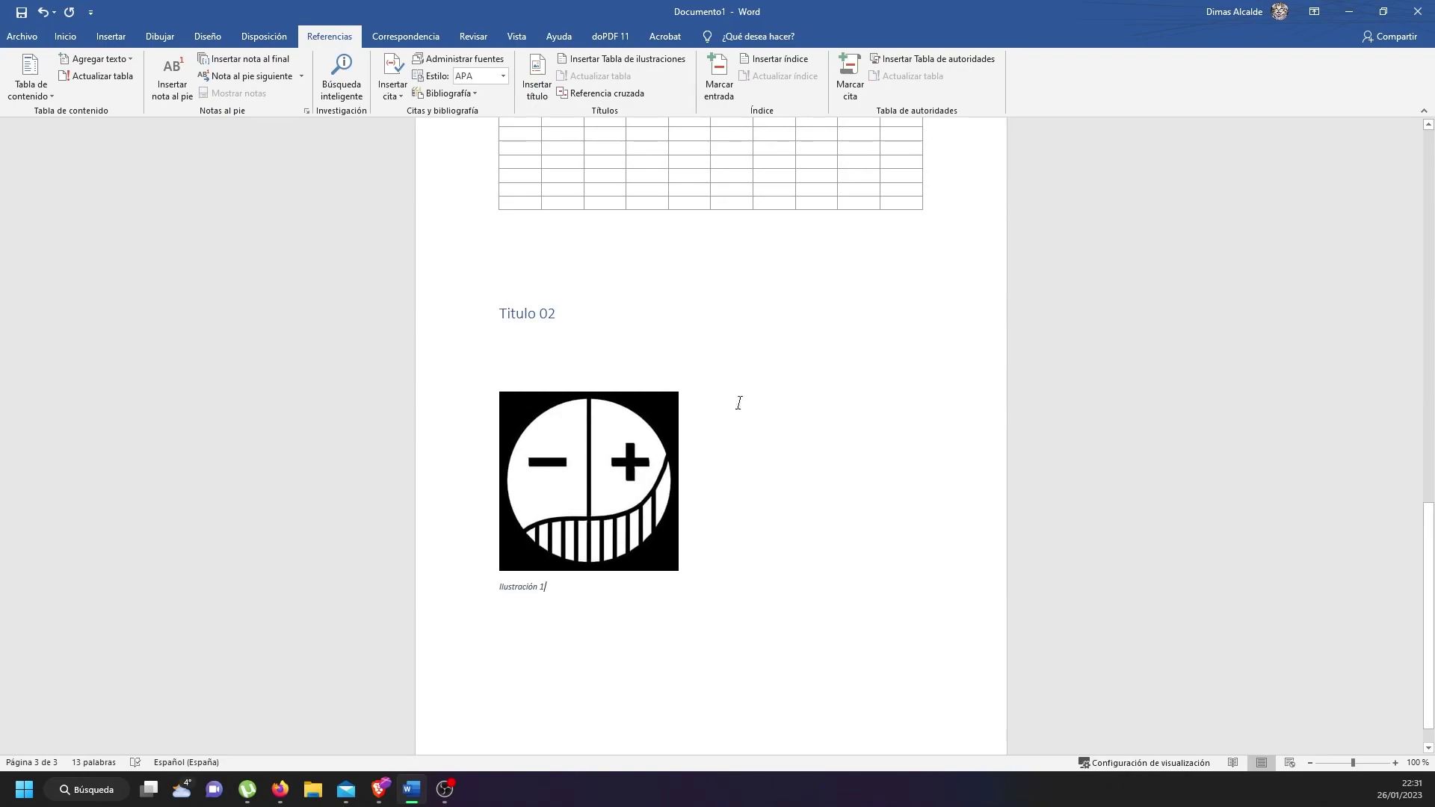
# Insert a table of illustrations for the Ilustración label at the start of the blank second page
pyautogui.scroll(10, 644, 449)
pyautogui.scroll(5, 643, 448)
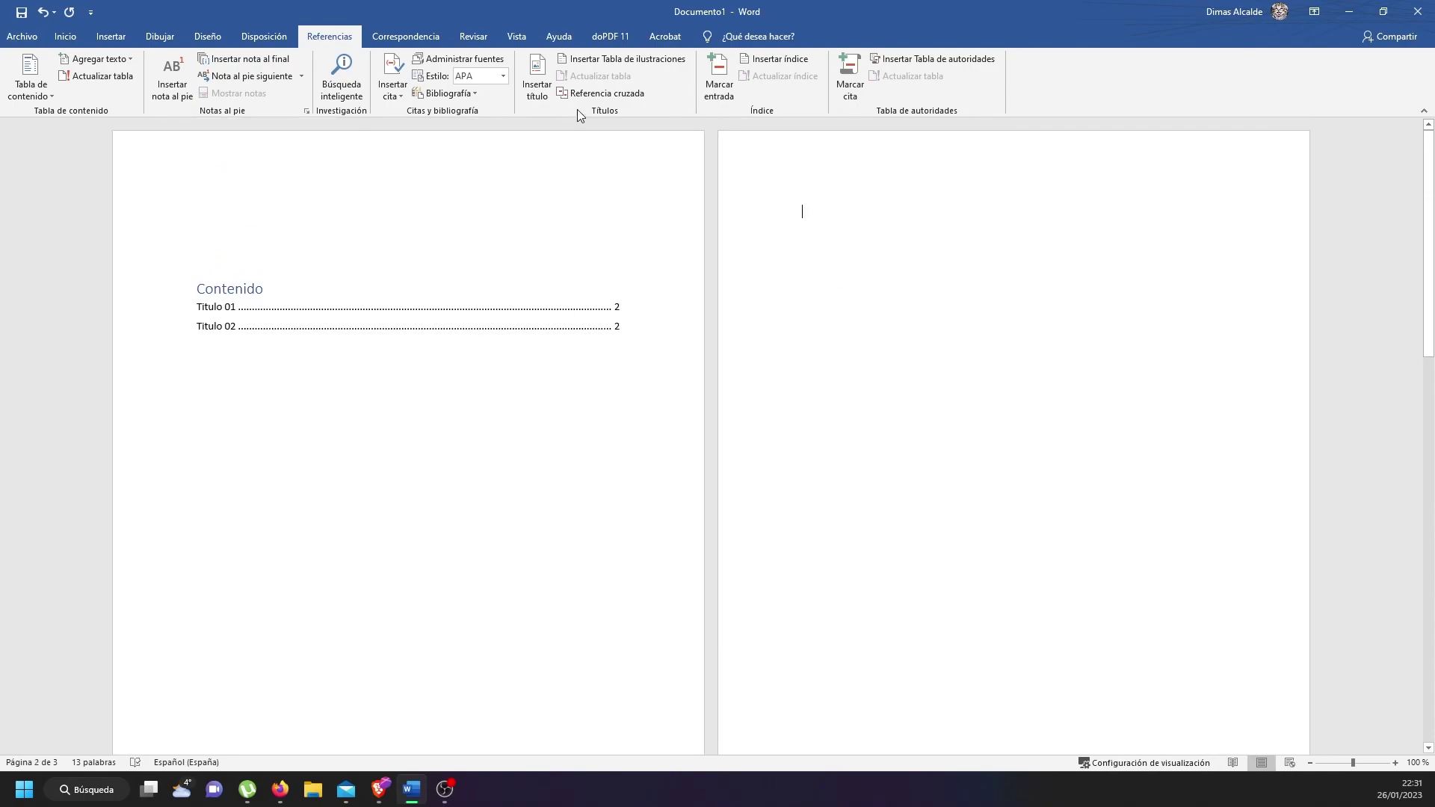
pyautogui.click(621, 60)
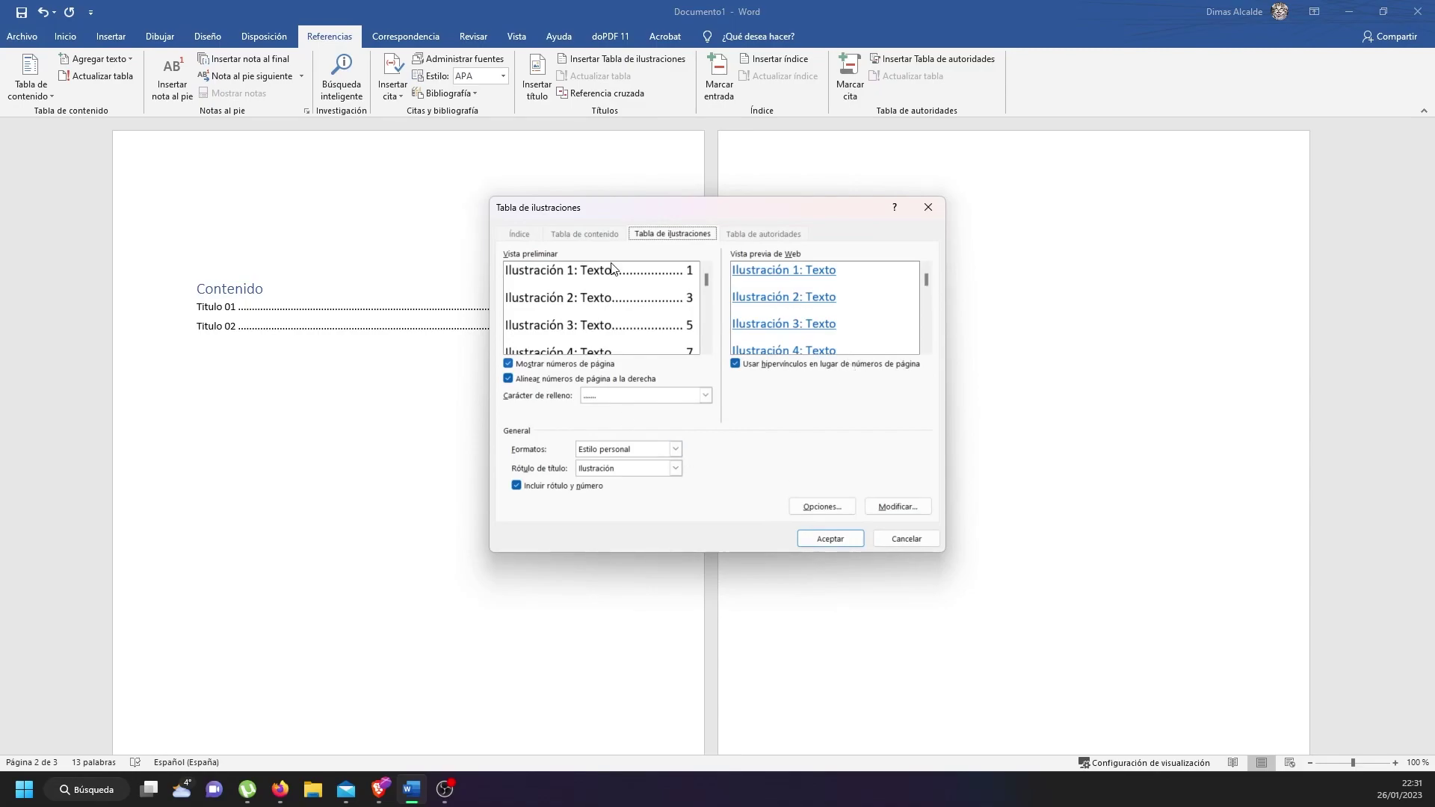
pyautogui.click(836, 542)
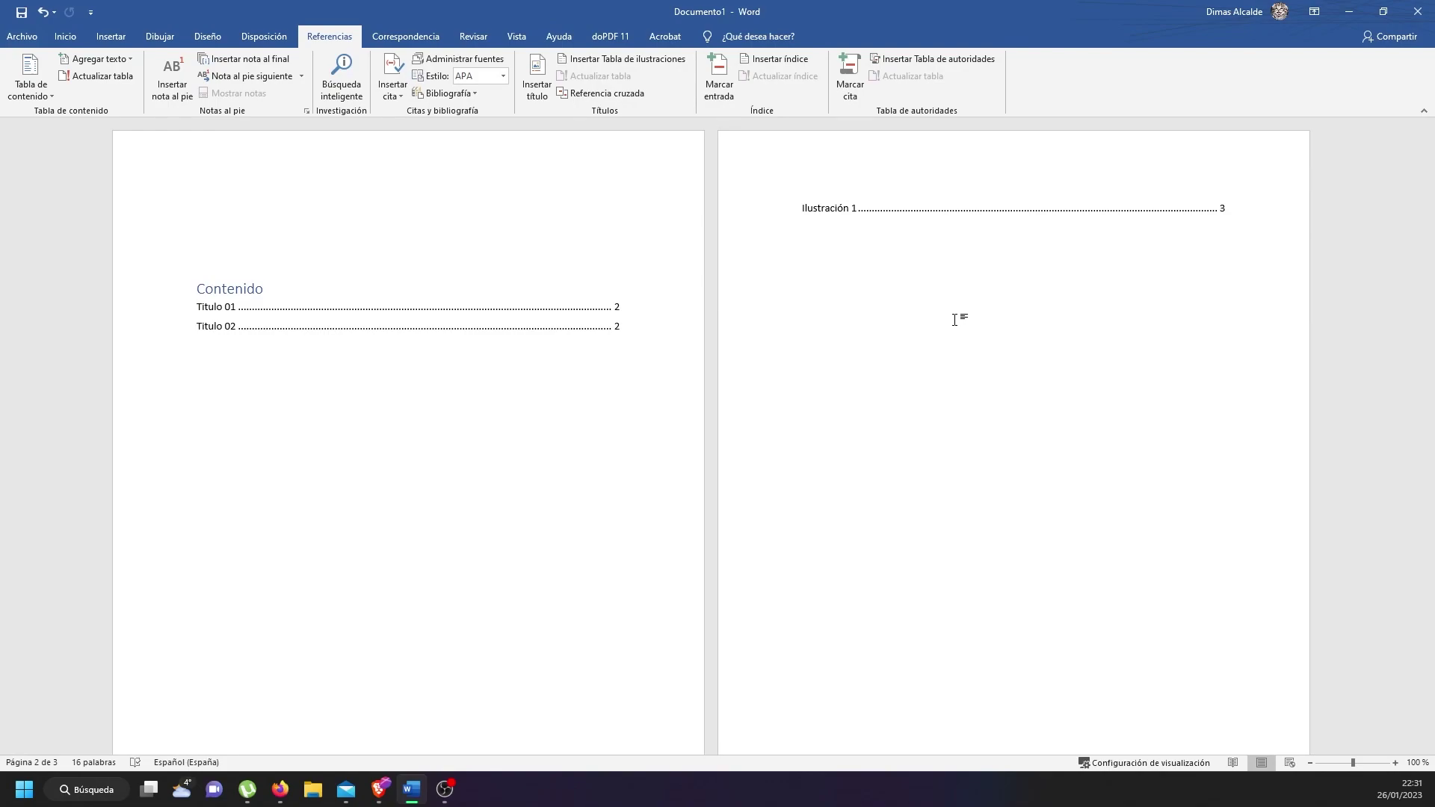
# Insert a page break below the table of illustrations to add a blank page before Titulo 01
pyautogui.scroll(-5, 954, 320)
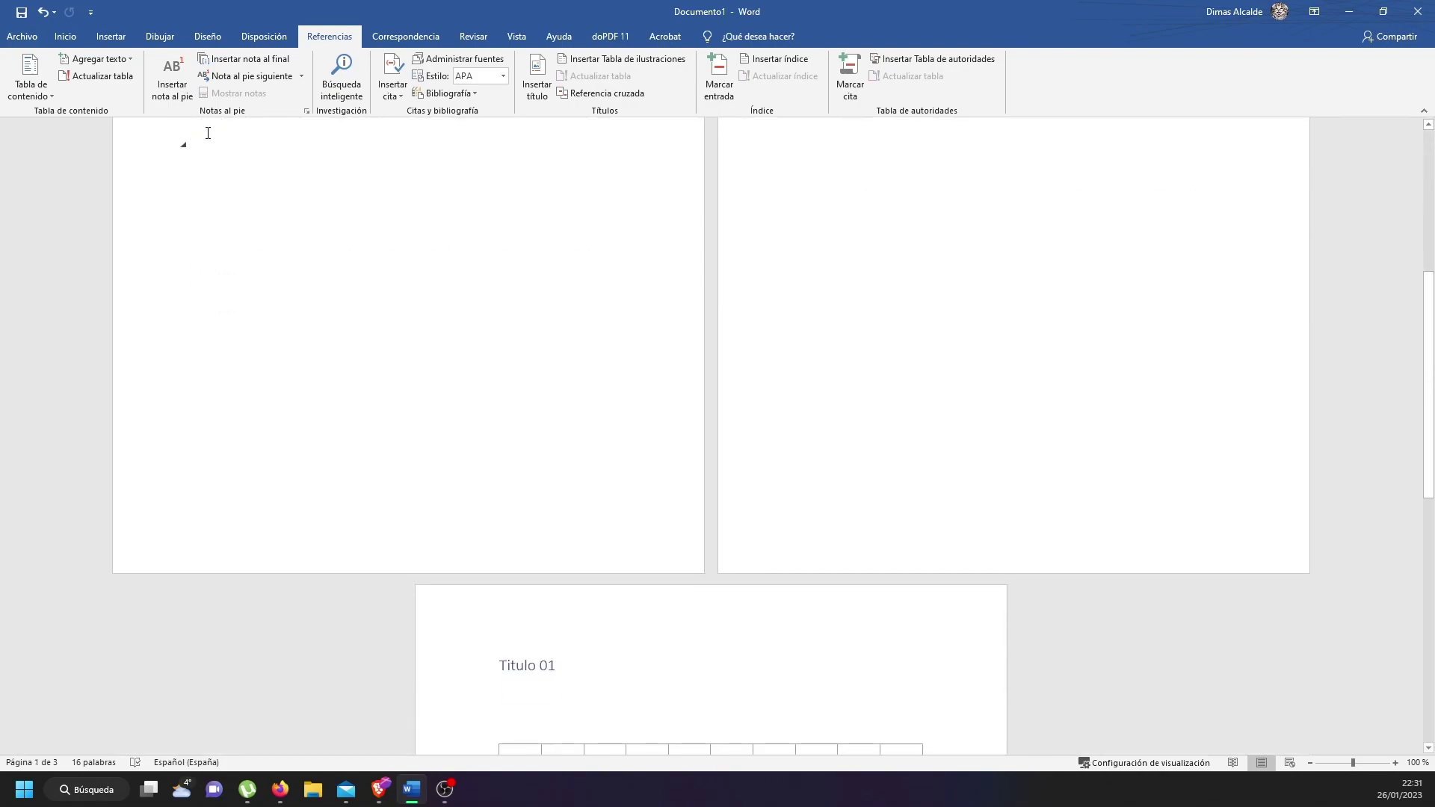
pyautogui.scroll(-5, 592, 366)
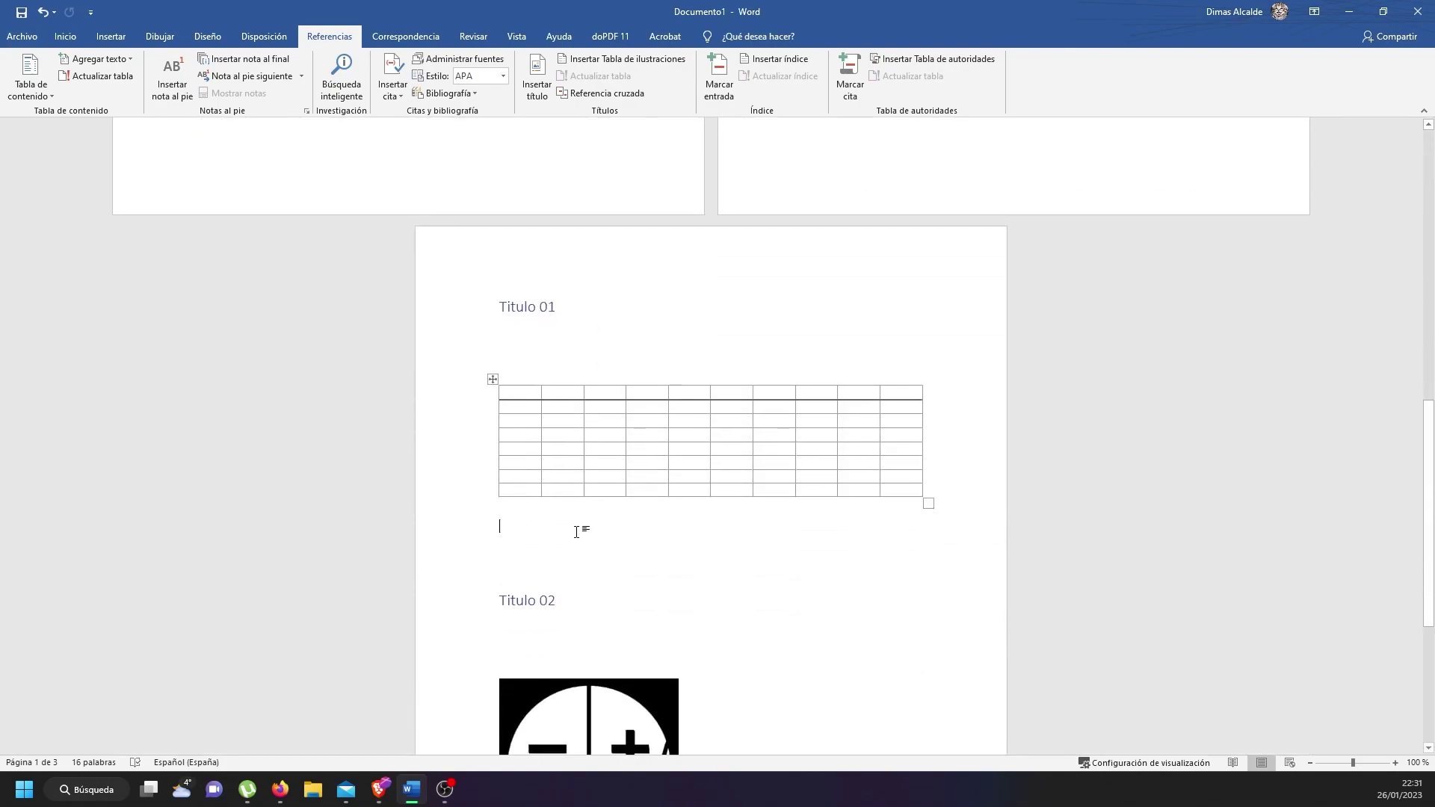
pyautogui.click(565, 357)
pyautogui.scroll(10, 565, 357)
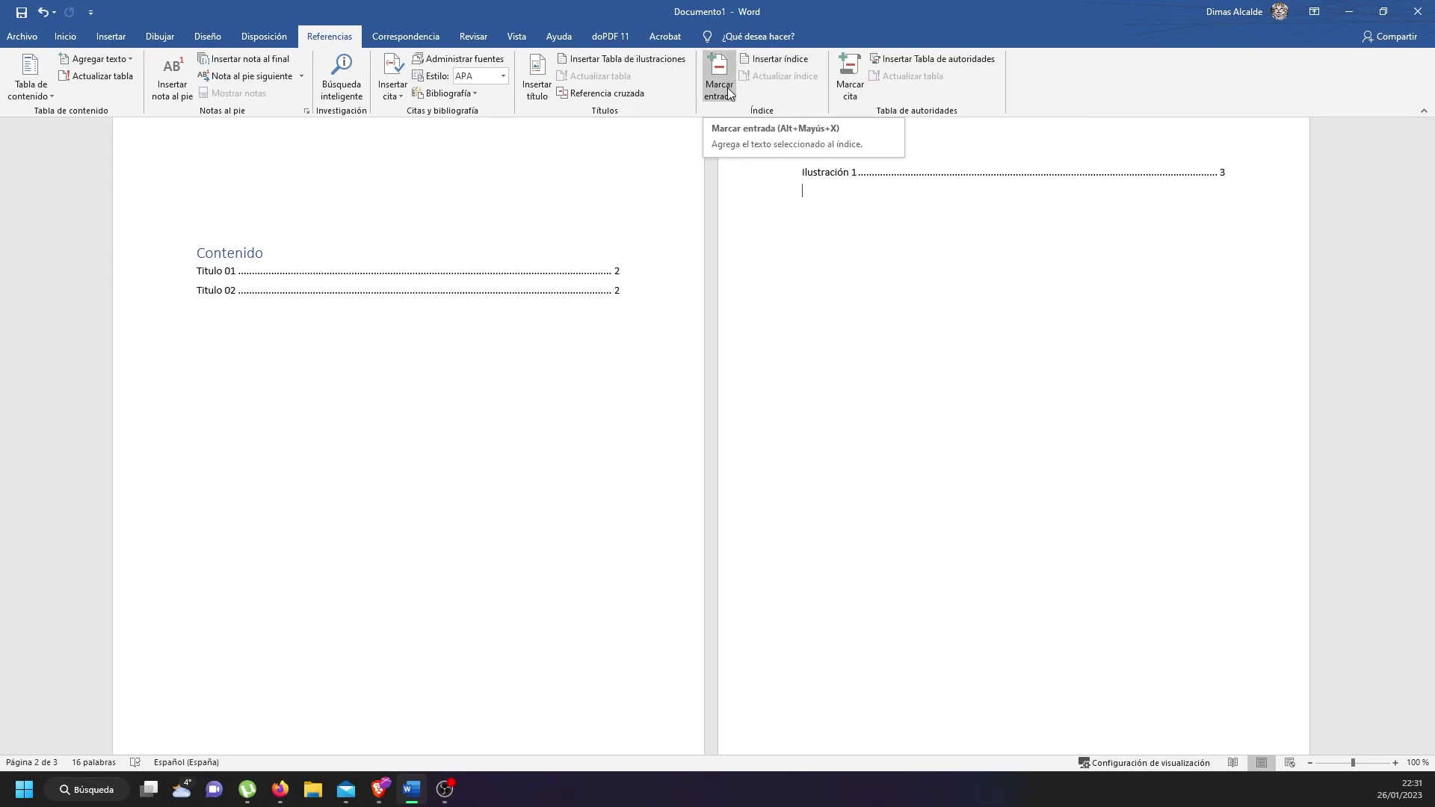
pyautogui.click(111, 36)
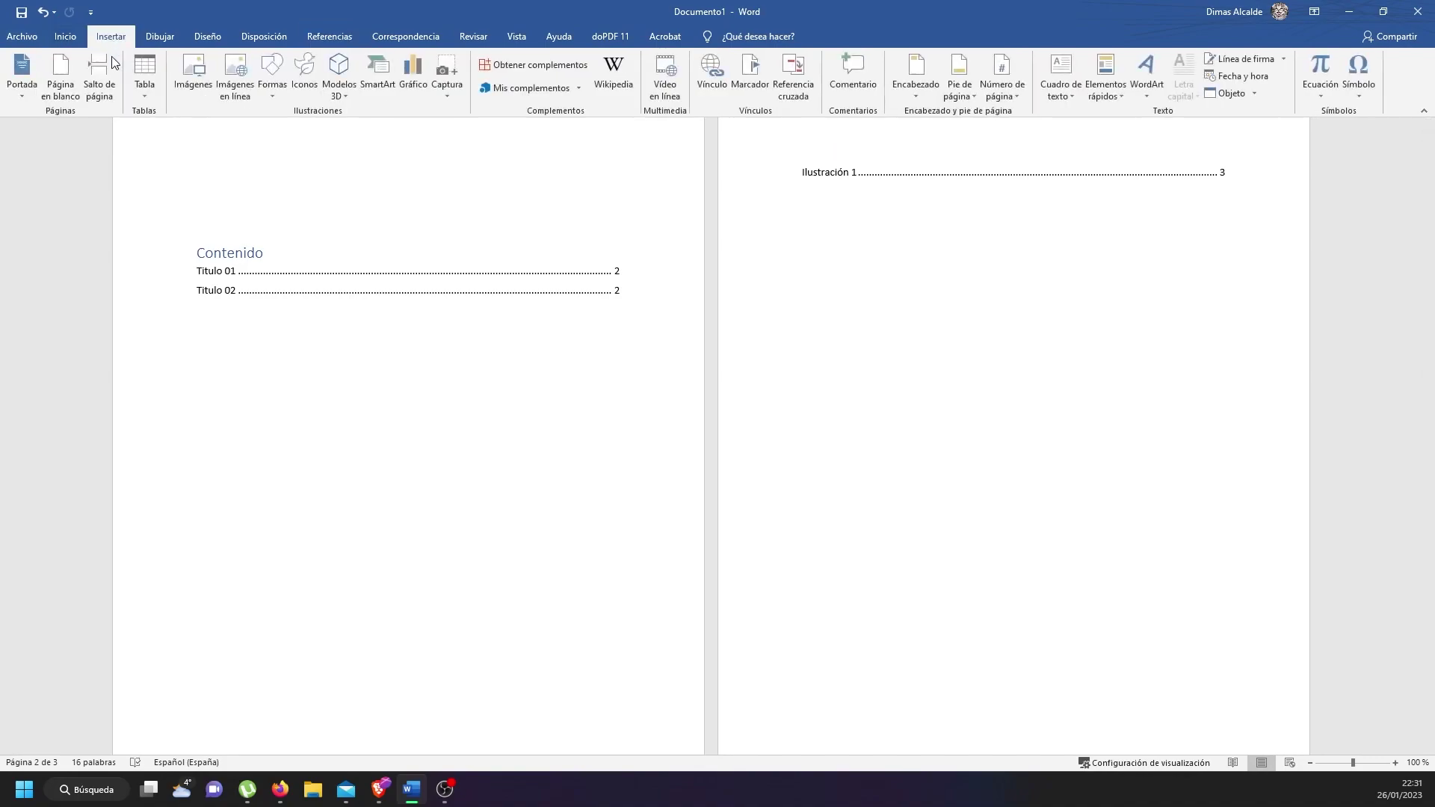
pyautogui.click(99, 75)
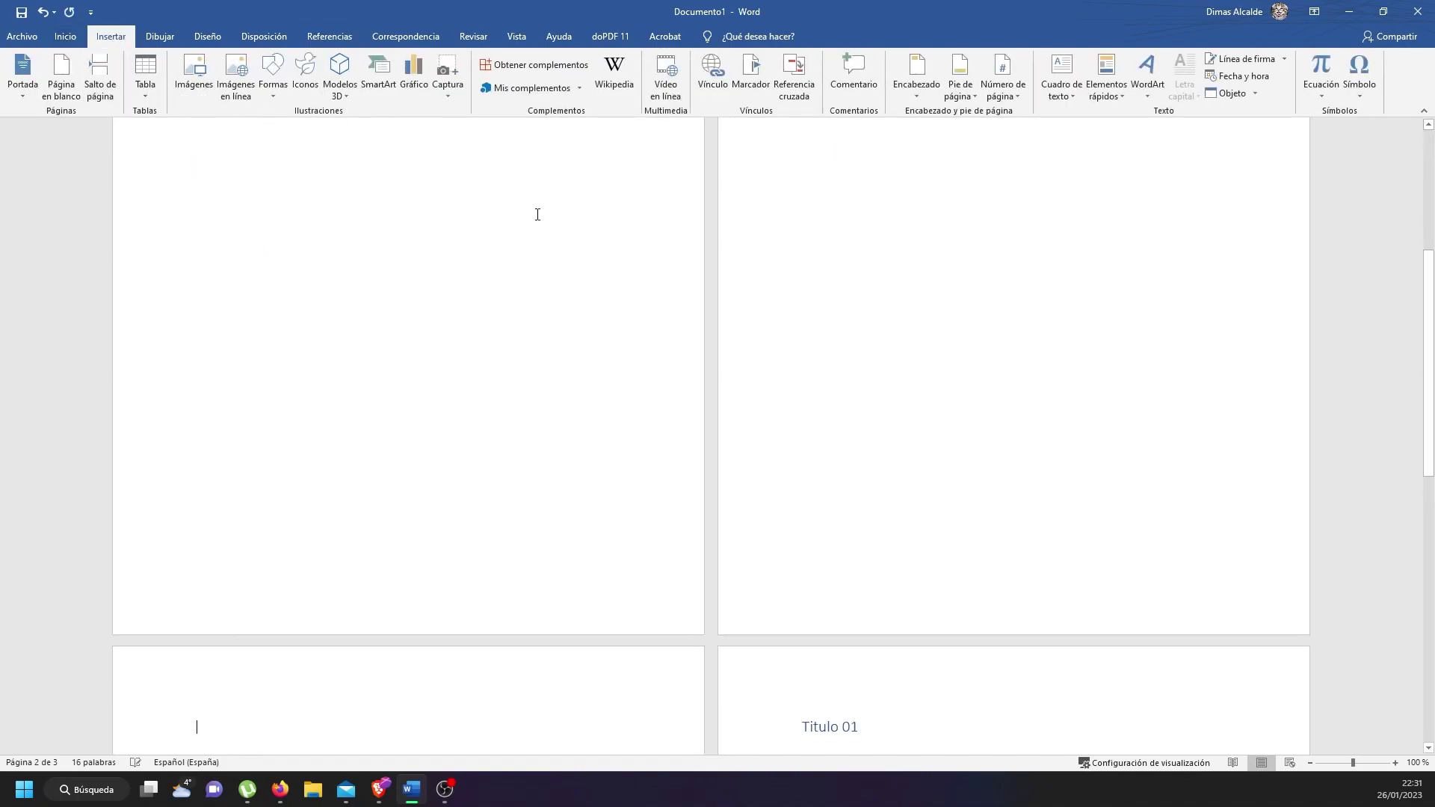
# Start a caption directly below the table under Titulo 01, with the label Tabla
pyautogui.scroll(-4, 652, 534)
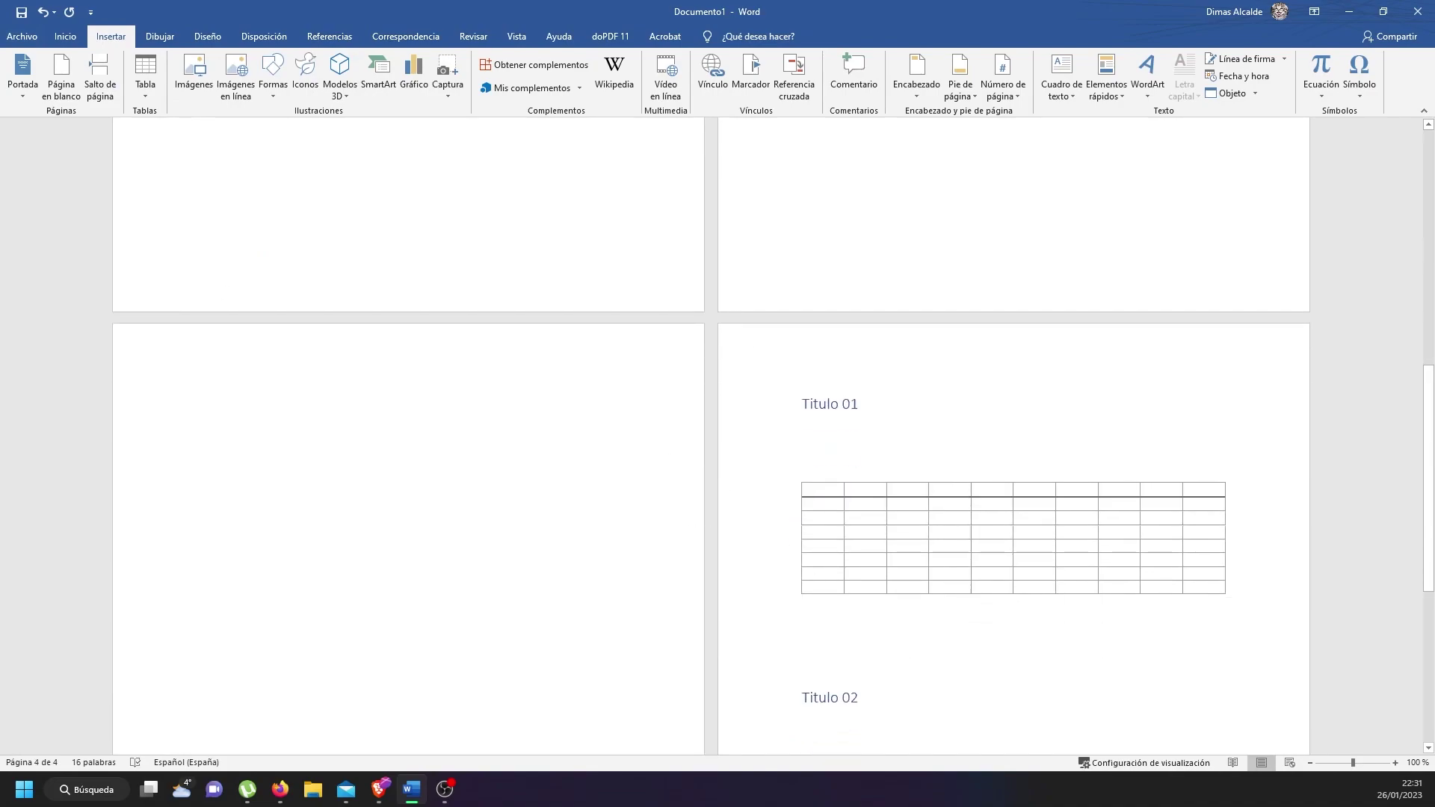
pyautogui.click(330, 42)
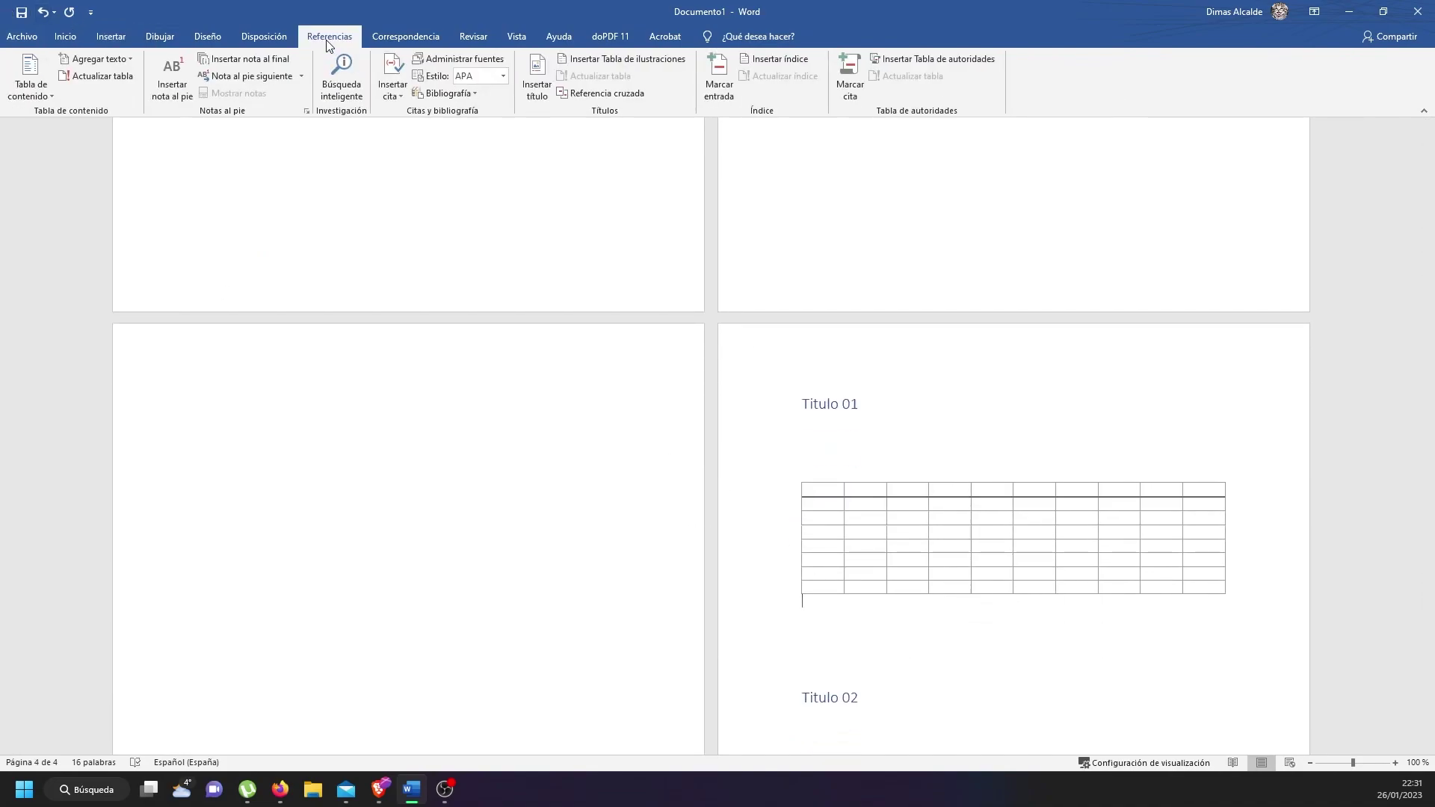
pyautogui.click(535, 77)
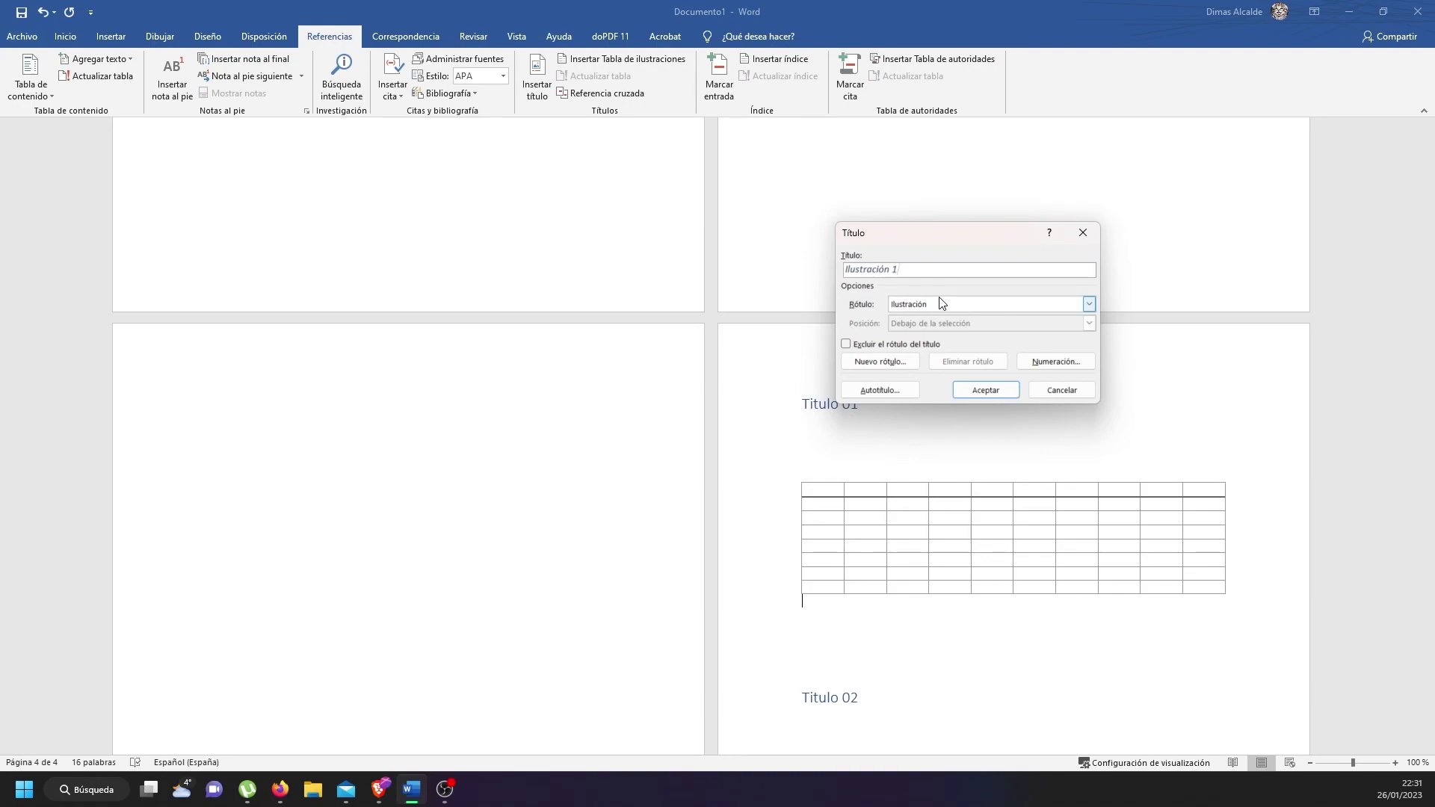
pyautogui.click(1059, 307)
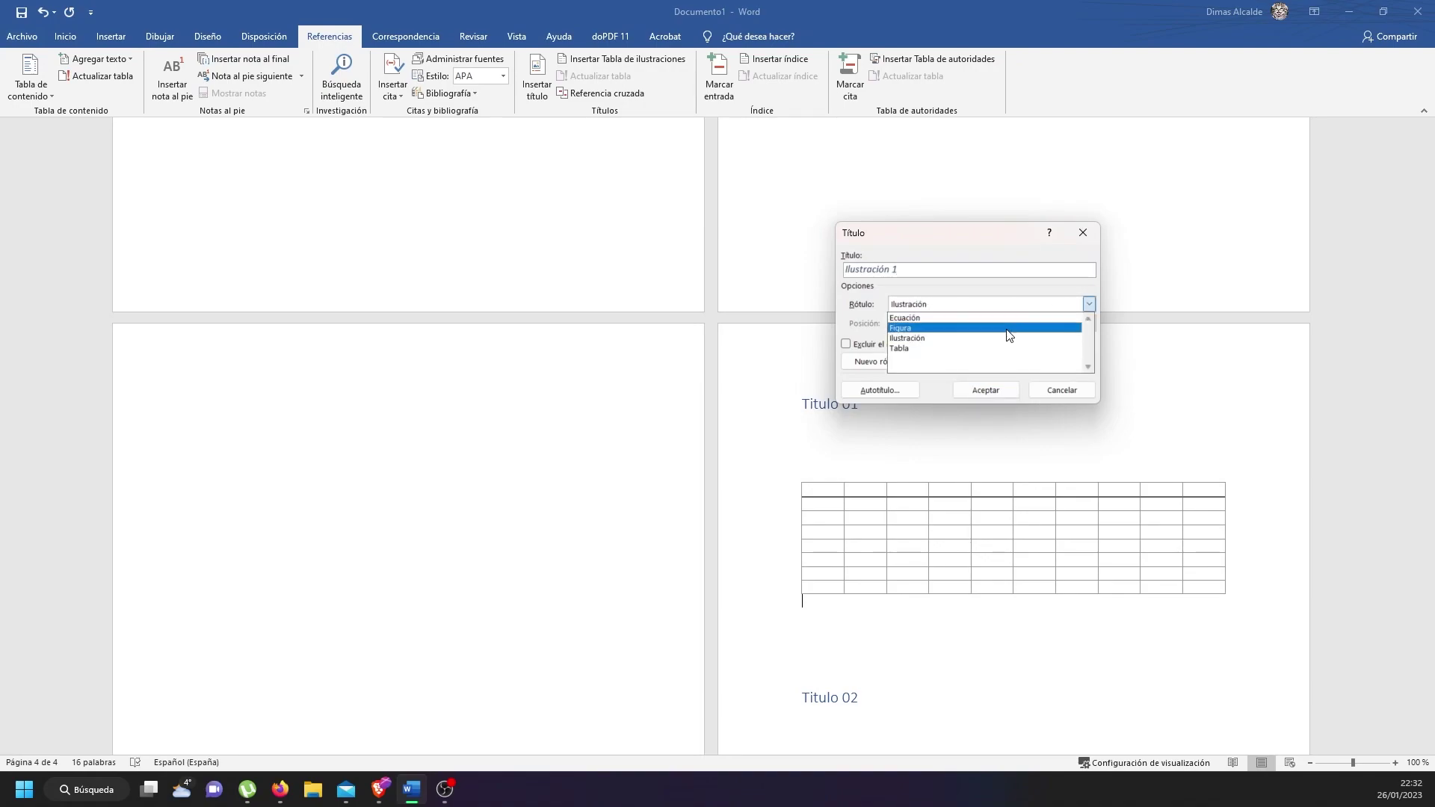
pyautogui.click(924, 348)
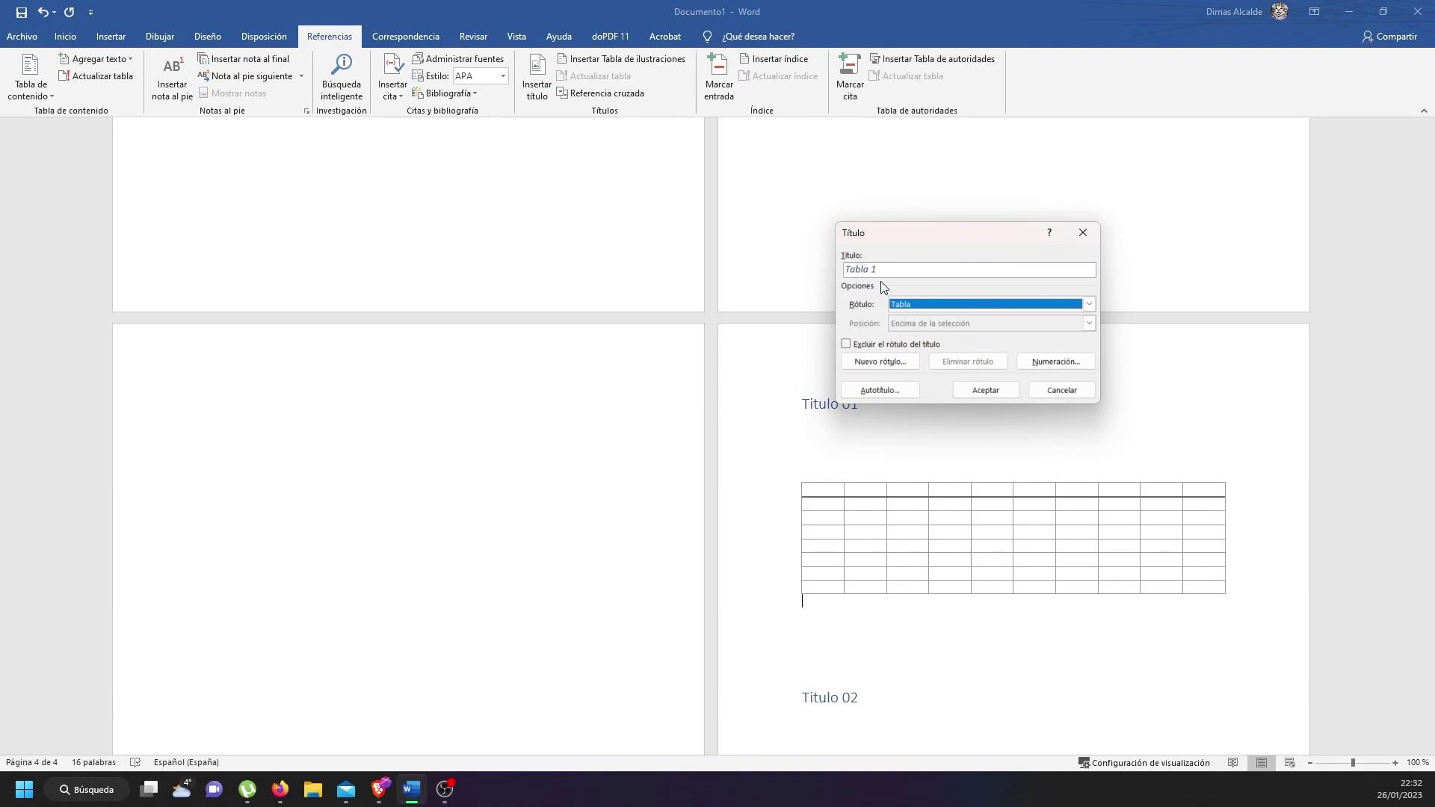
pyautogui.click(878, 362)
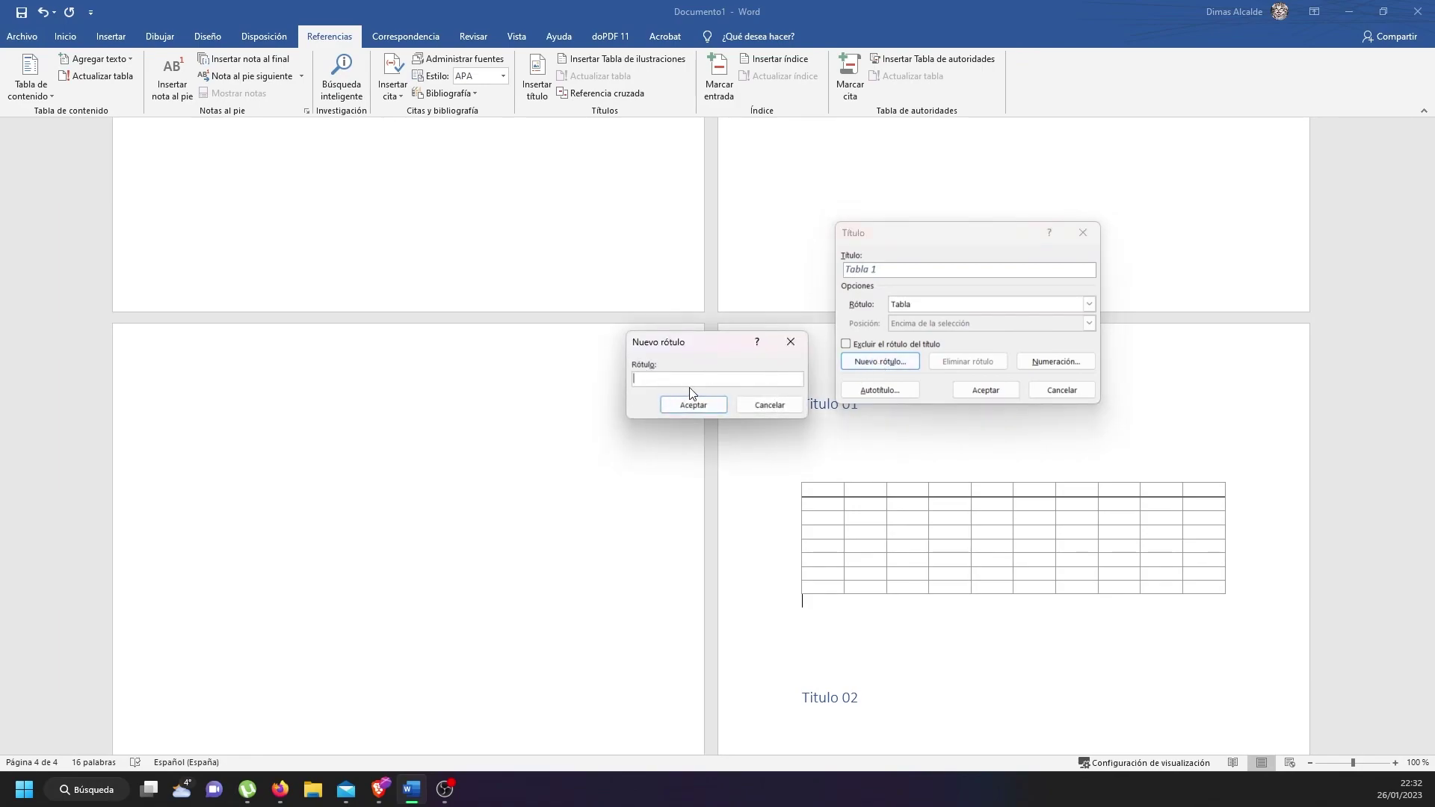
pyautogui.click(747, 405)
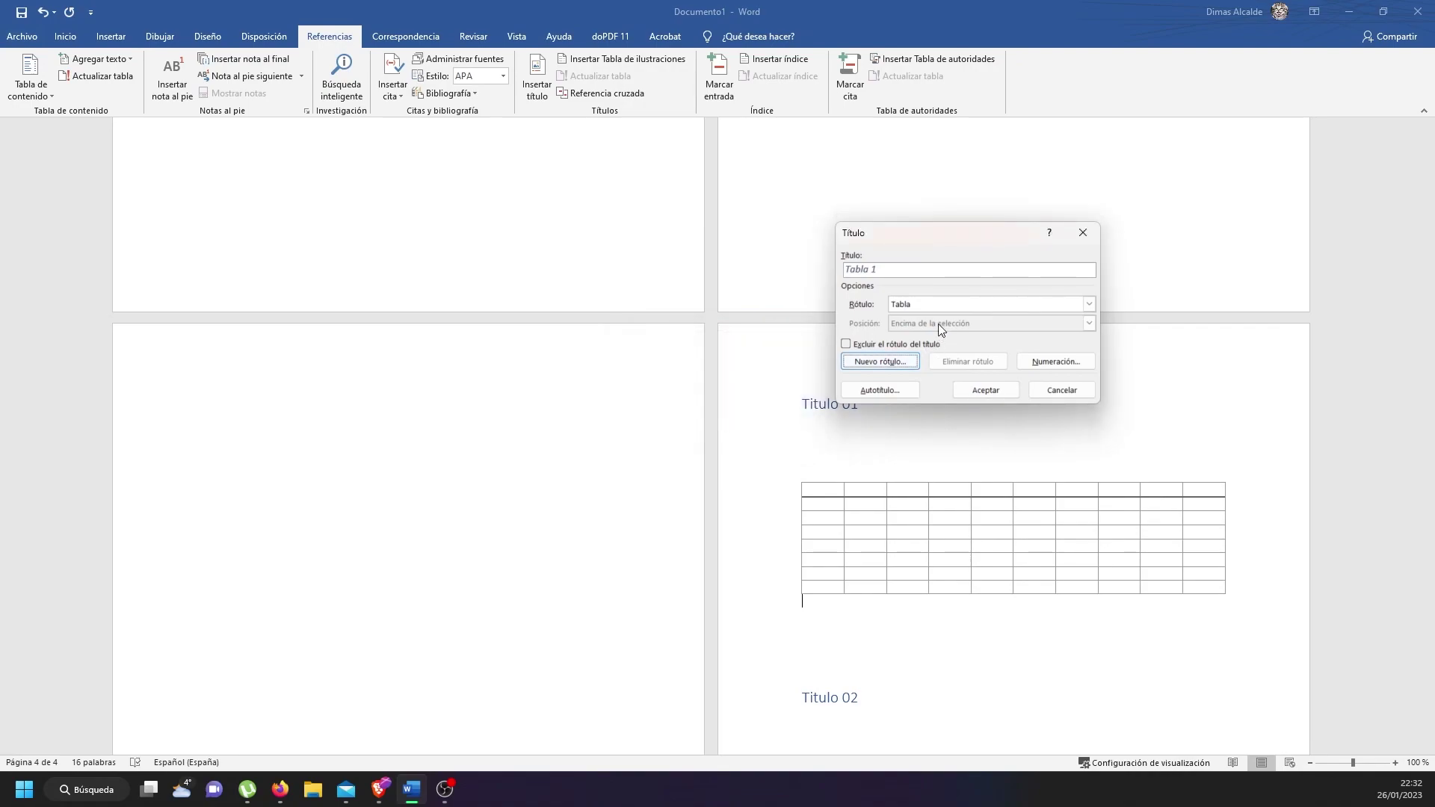
pyautogui.click(937, 303)
pyautogui.click(934, 322)
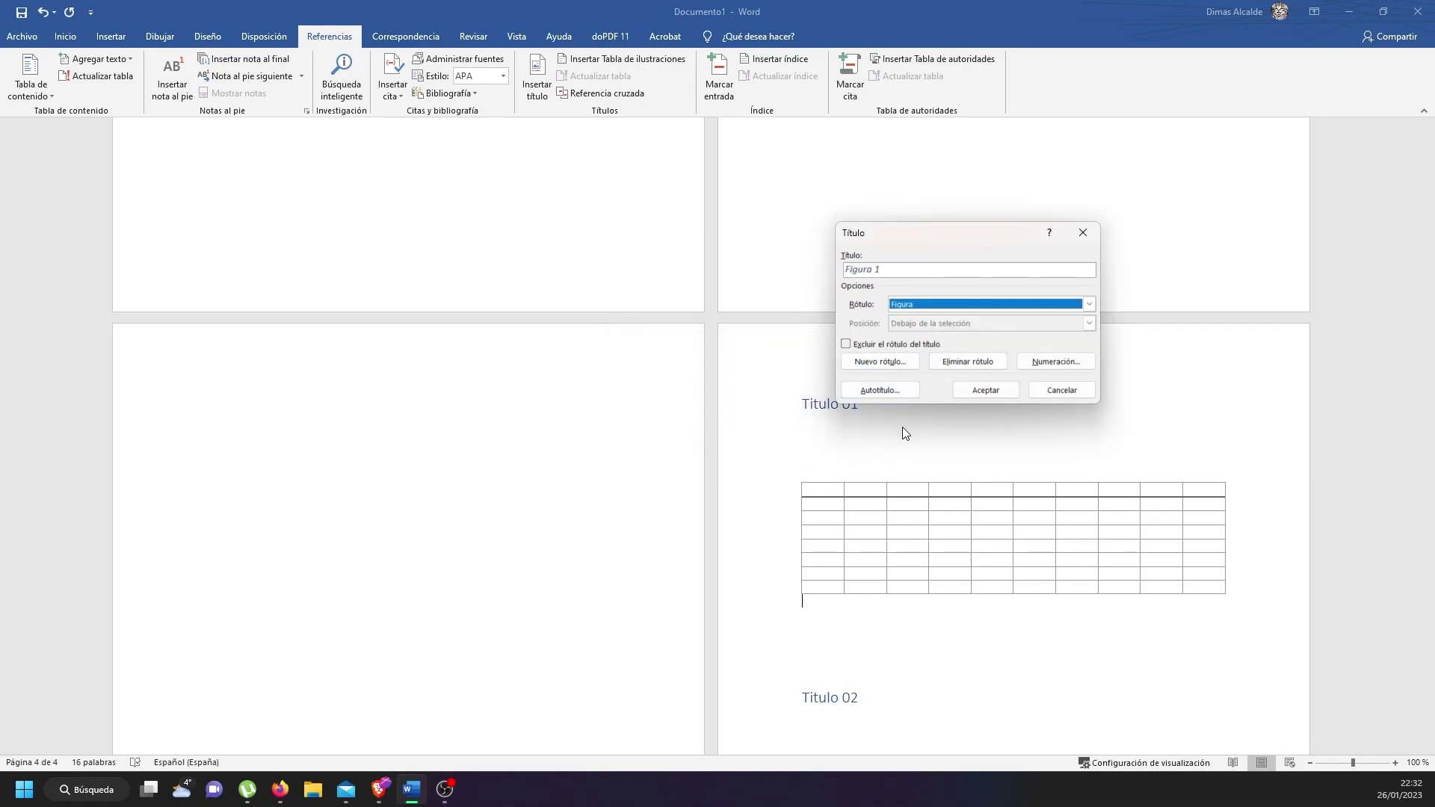
pyautogui.click(1061, 390)
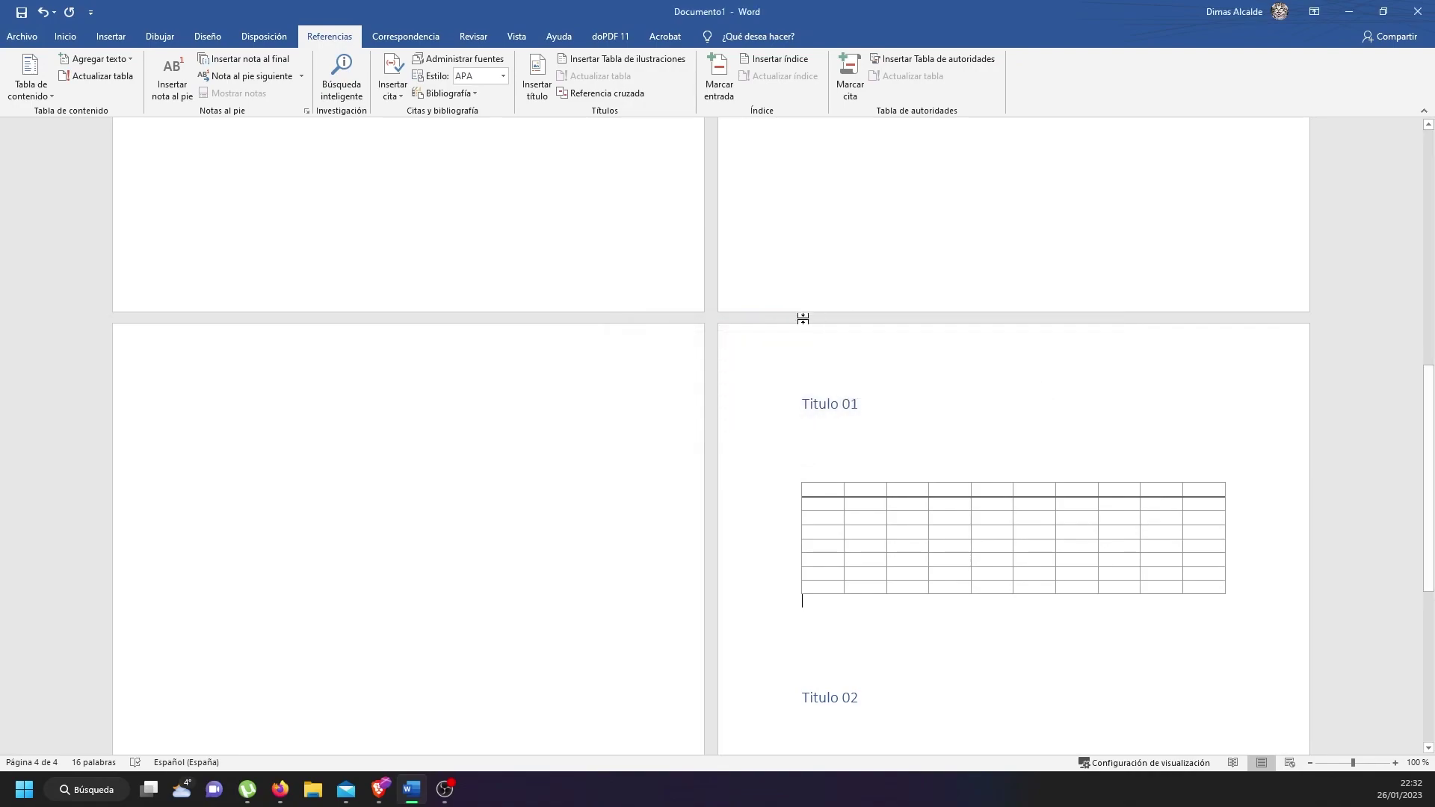
# Try to insert a table of illustrations for the Tabla label on the blank page before Titulo 01
pyautogui.click(434, 479)
pyautogui.press('BackSpace')
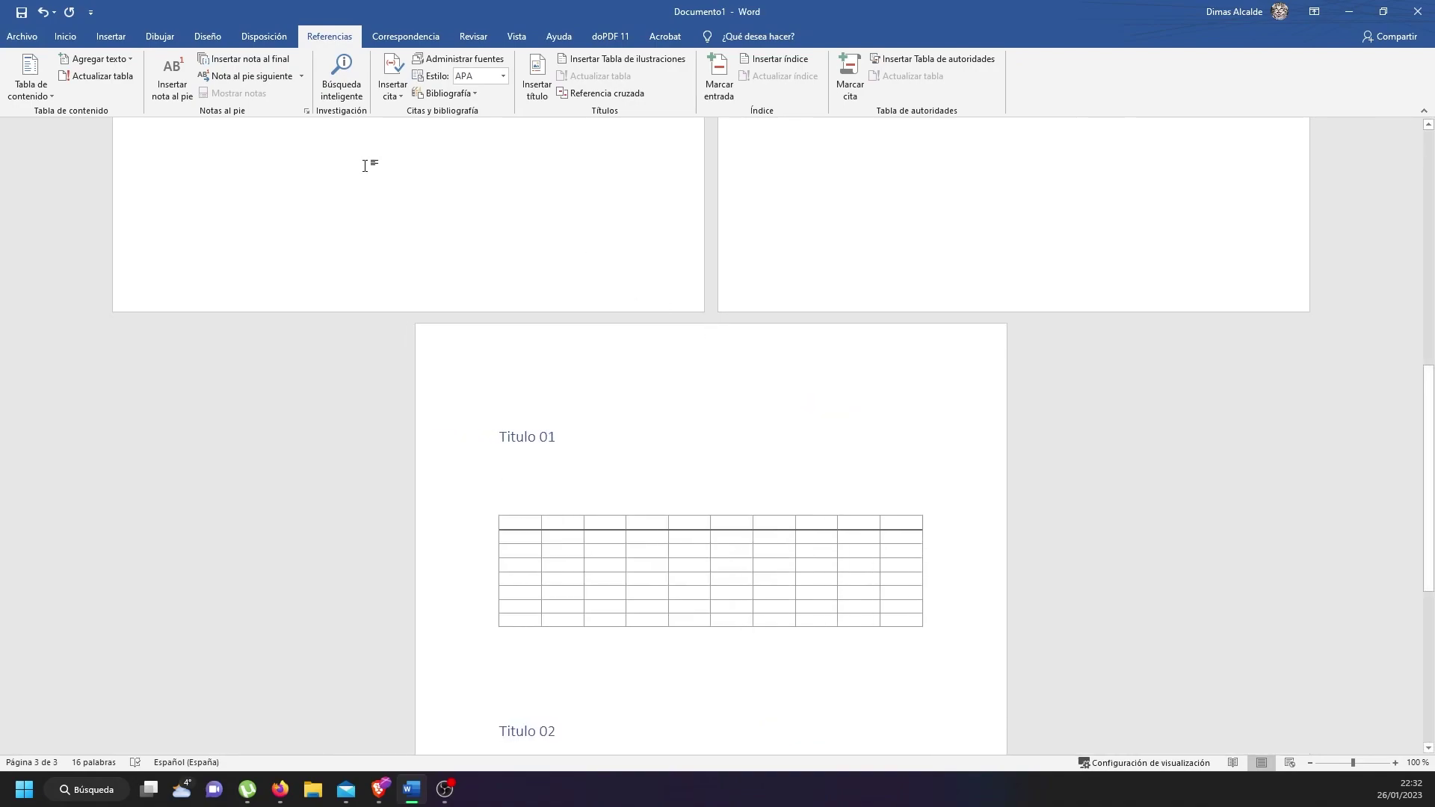
pyautogui.hotkey('ctrl', 'z')
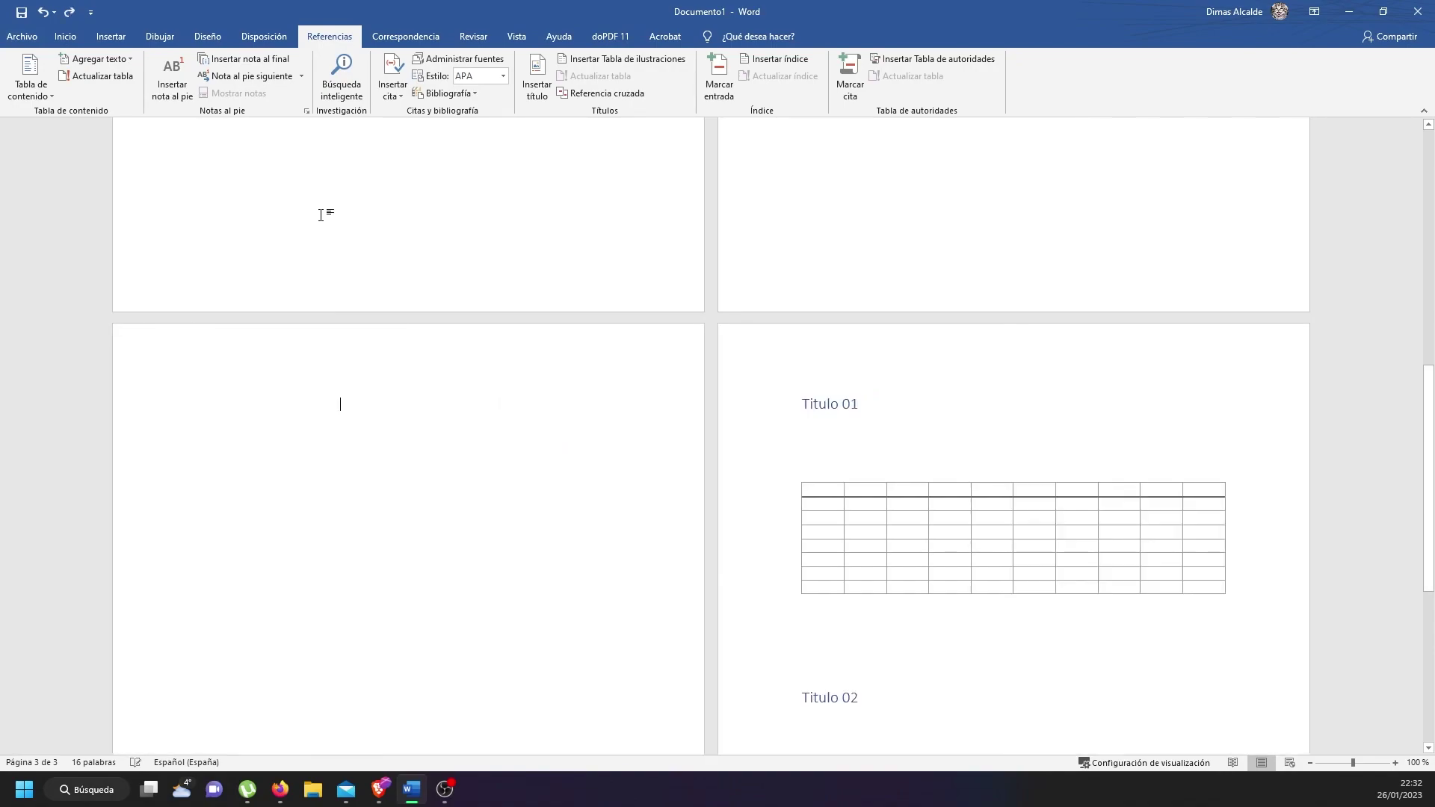
pyautogui.click(597, 61)
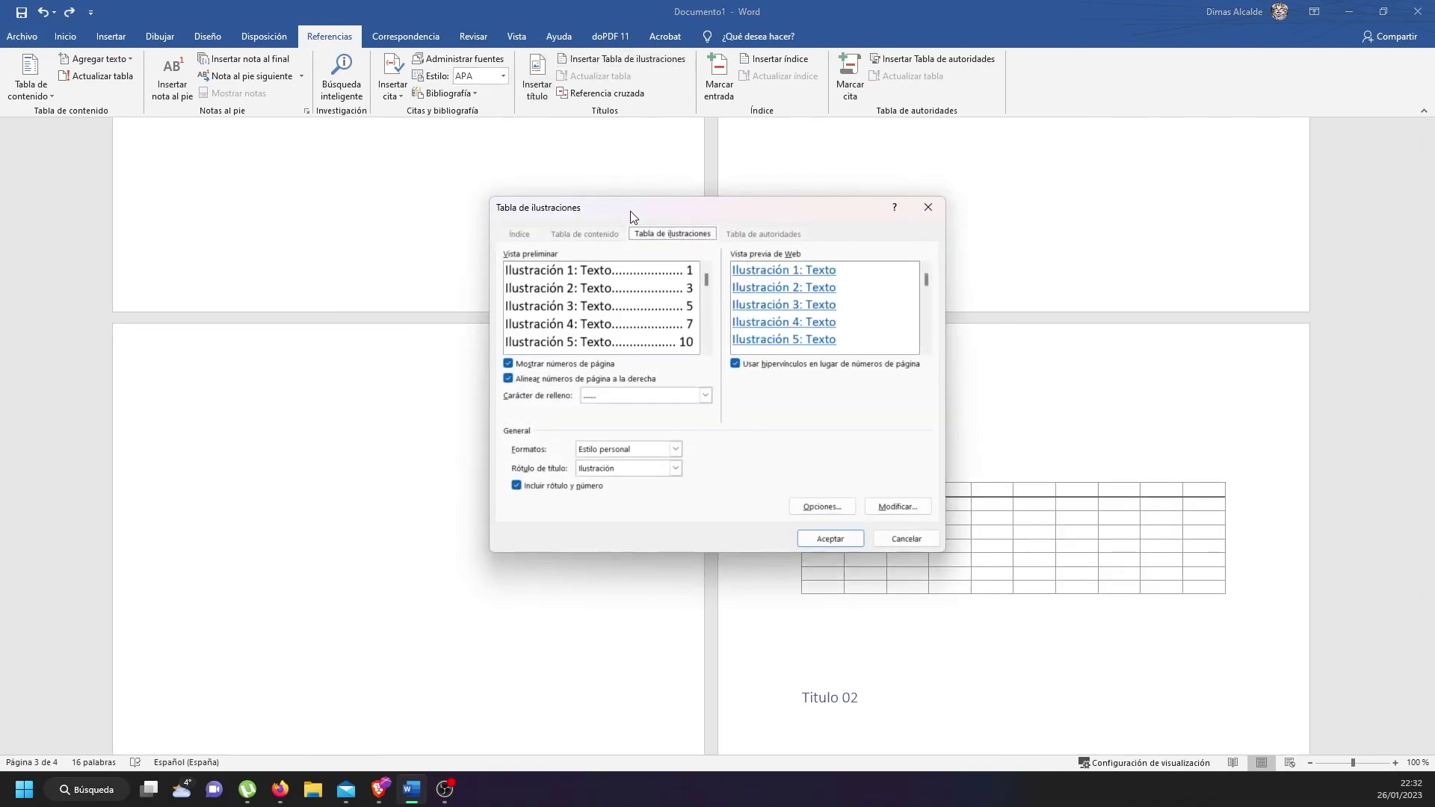
pyautogui.click(654, 470)
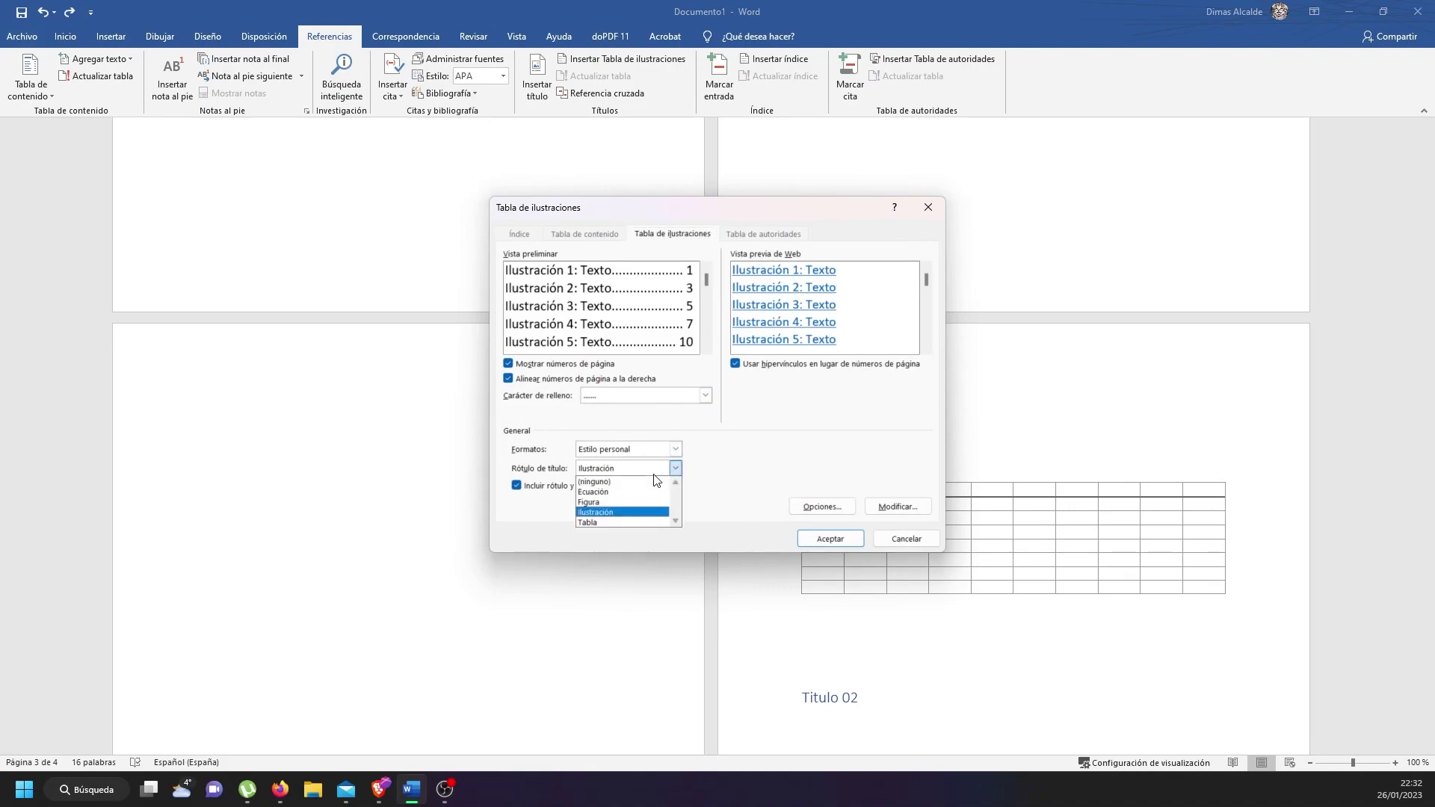
pyautogui.click(628, 522)
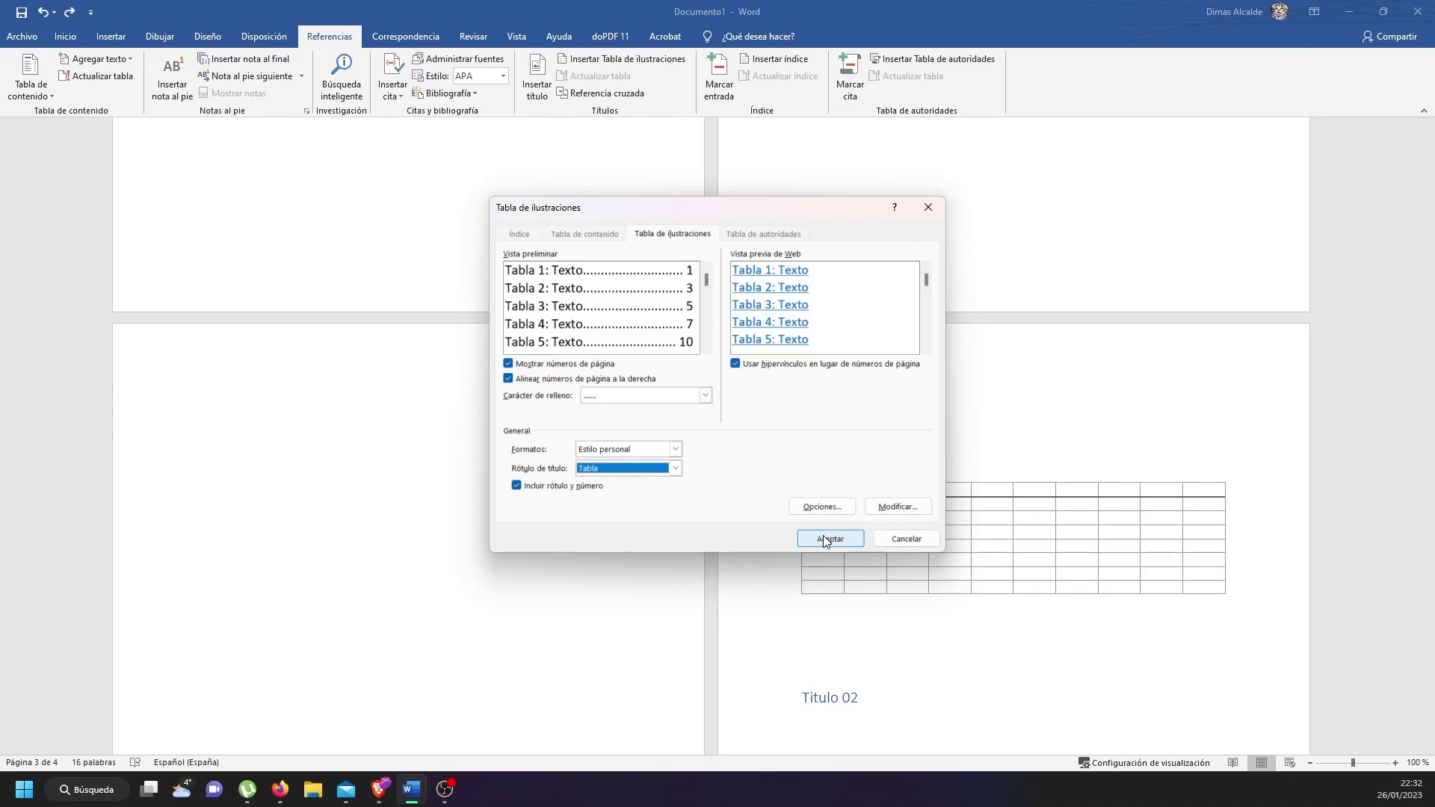
pyautogui.click(823, 538)
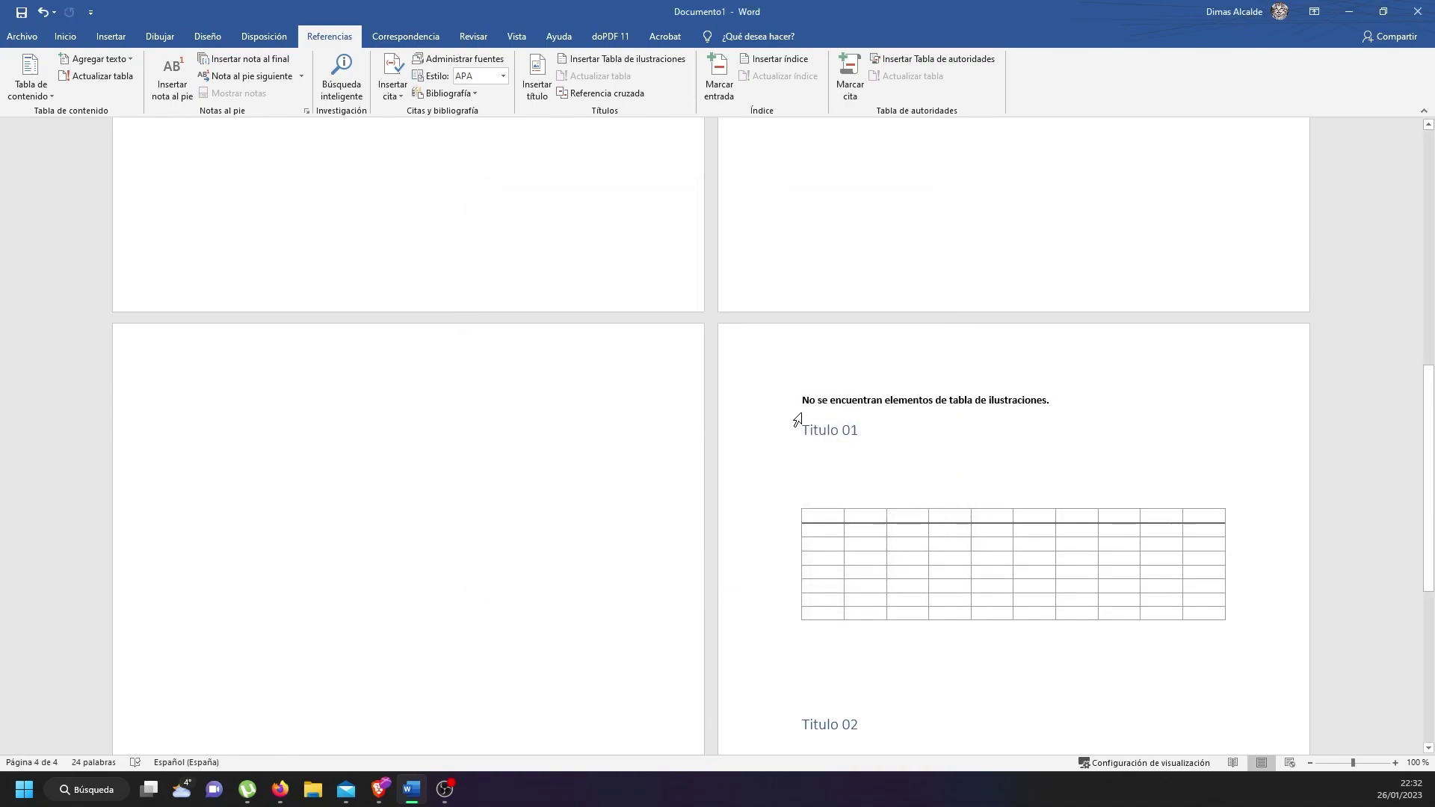
pyautogui.hotkey('ctrl', 'z')
# Insert the caption "Tabla 1" directly below the table under Titulo 01
pyautogui.click(831, 610)
pyautogui.click(532, 79)
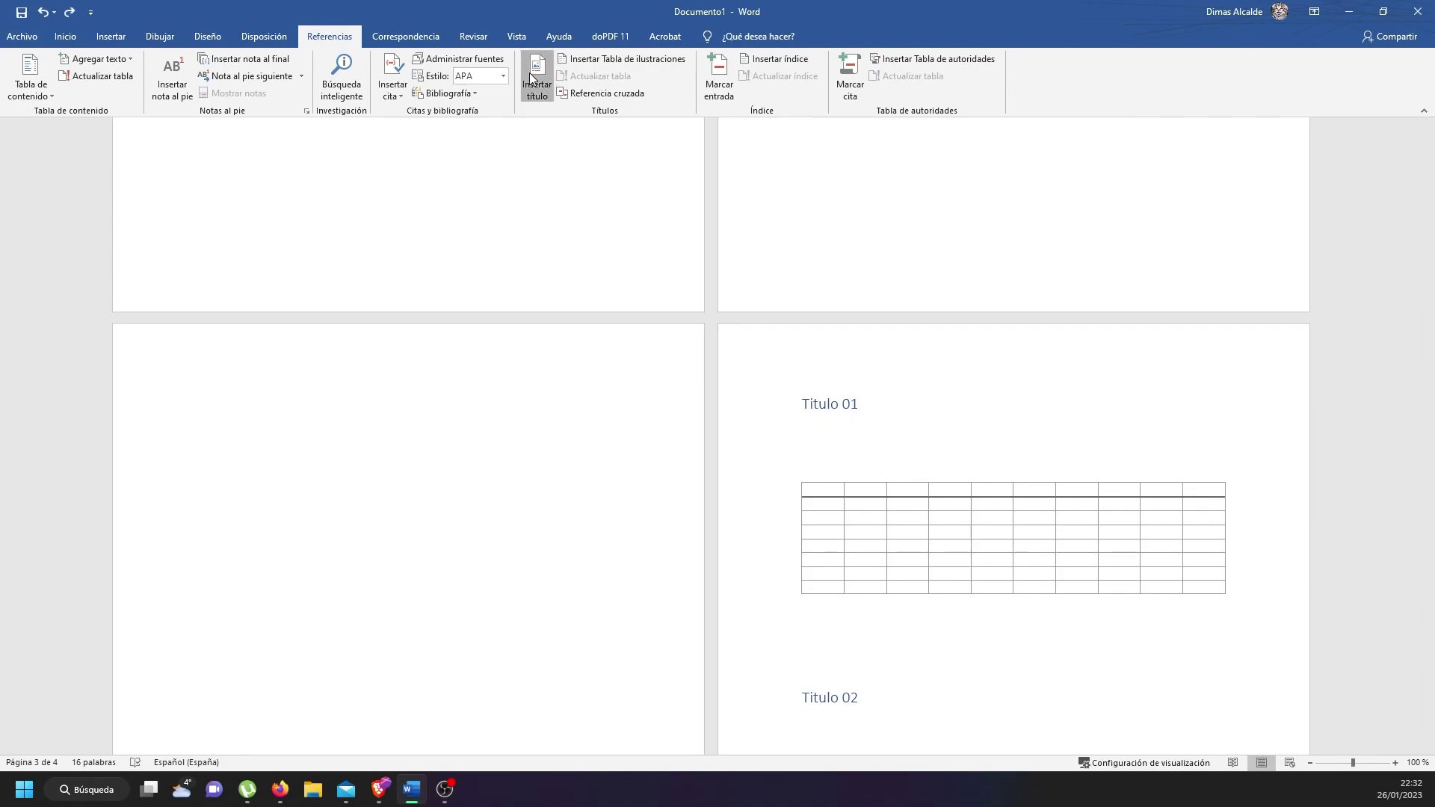
pyautogui.click(912, 303)
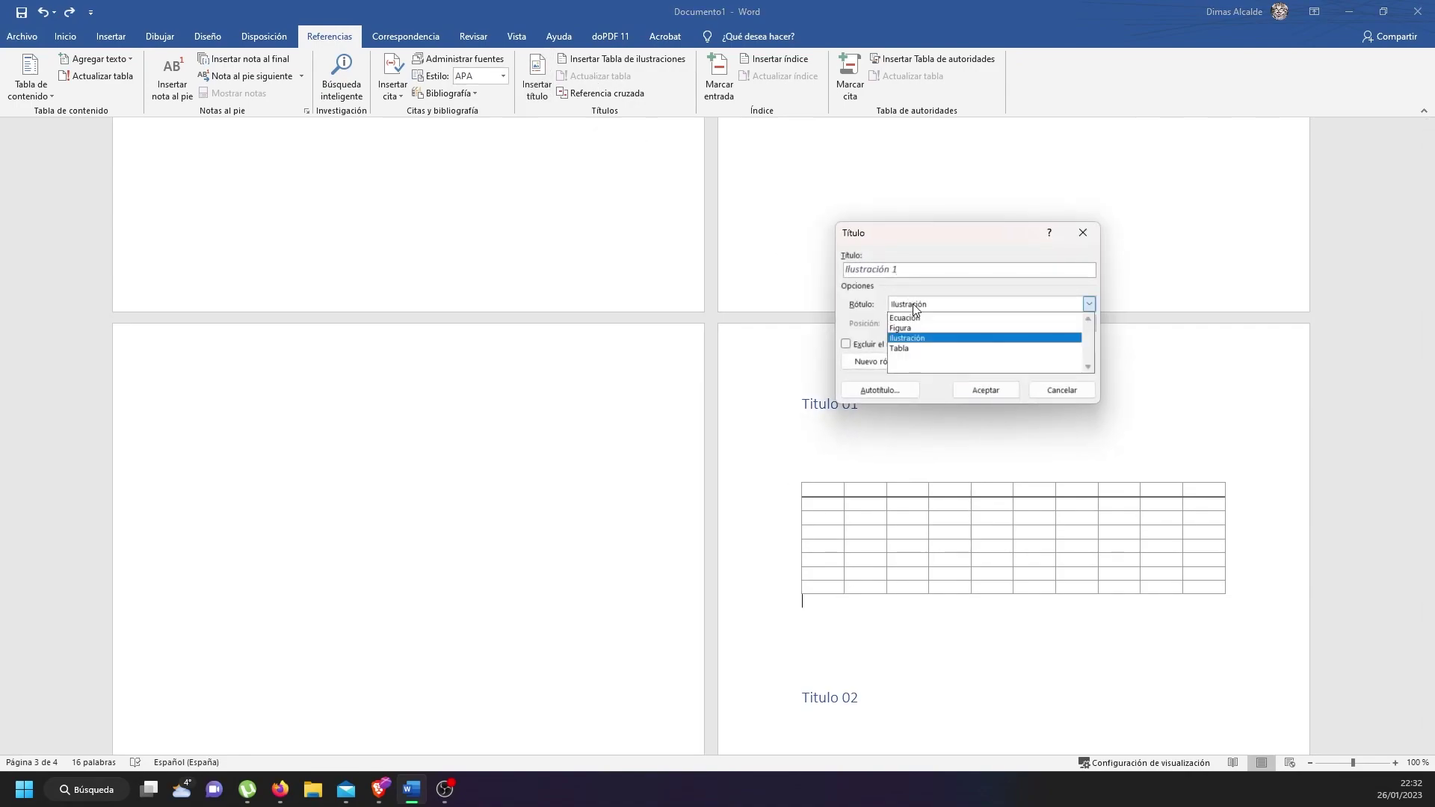
pyautogui.click(922, 349)
pyautogui.click(966, 389)
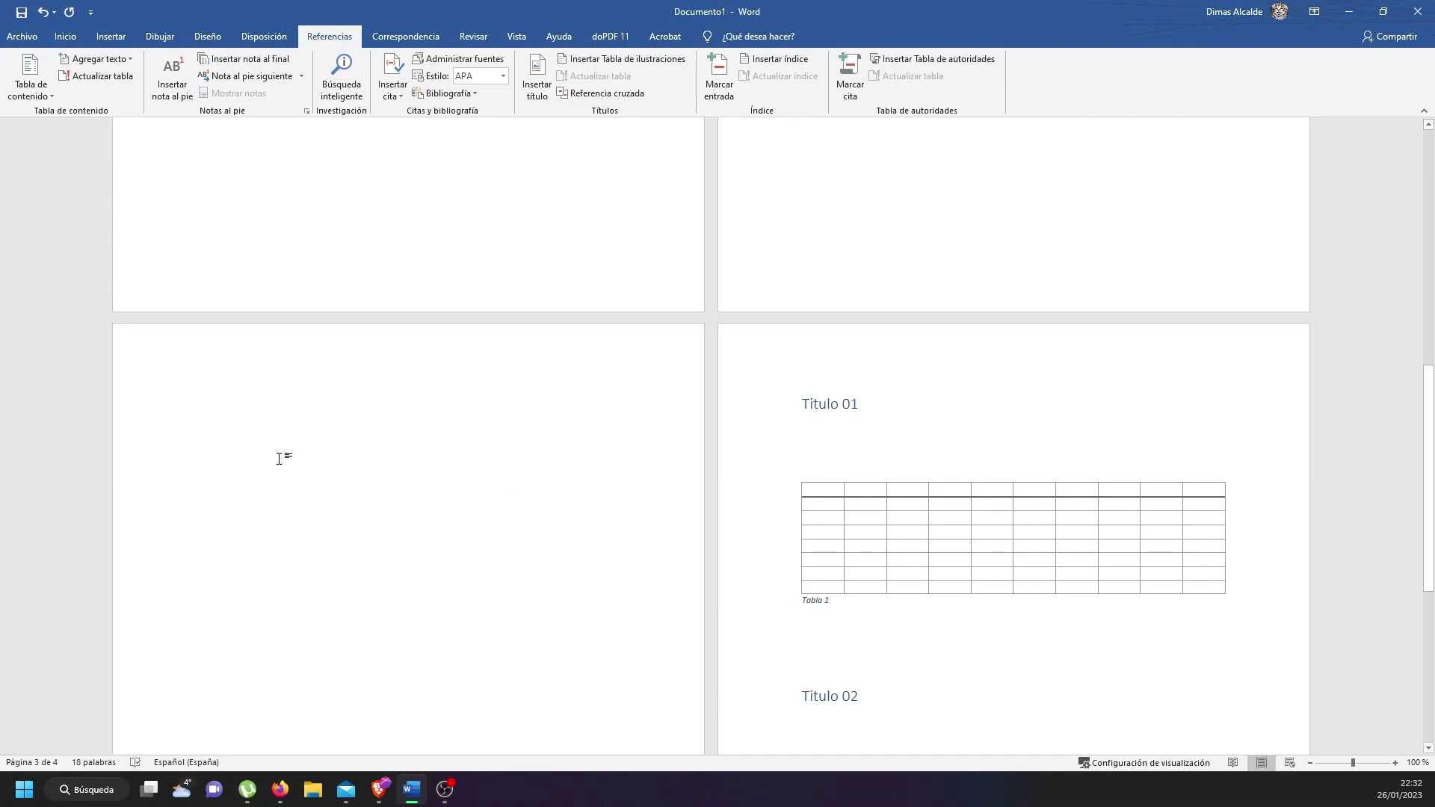
# Insert a table of illustrations for the Tabla label before Titulo 01
pyautogui.click(626, 61)
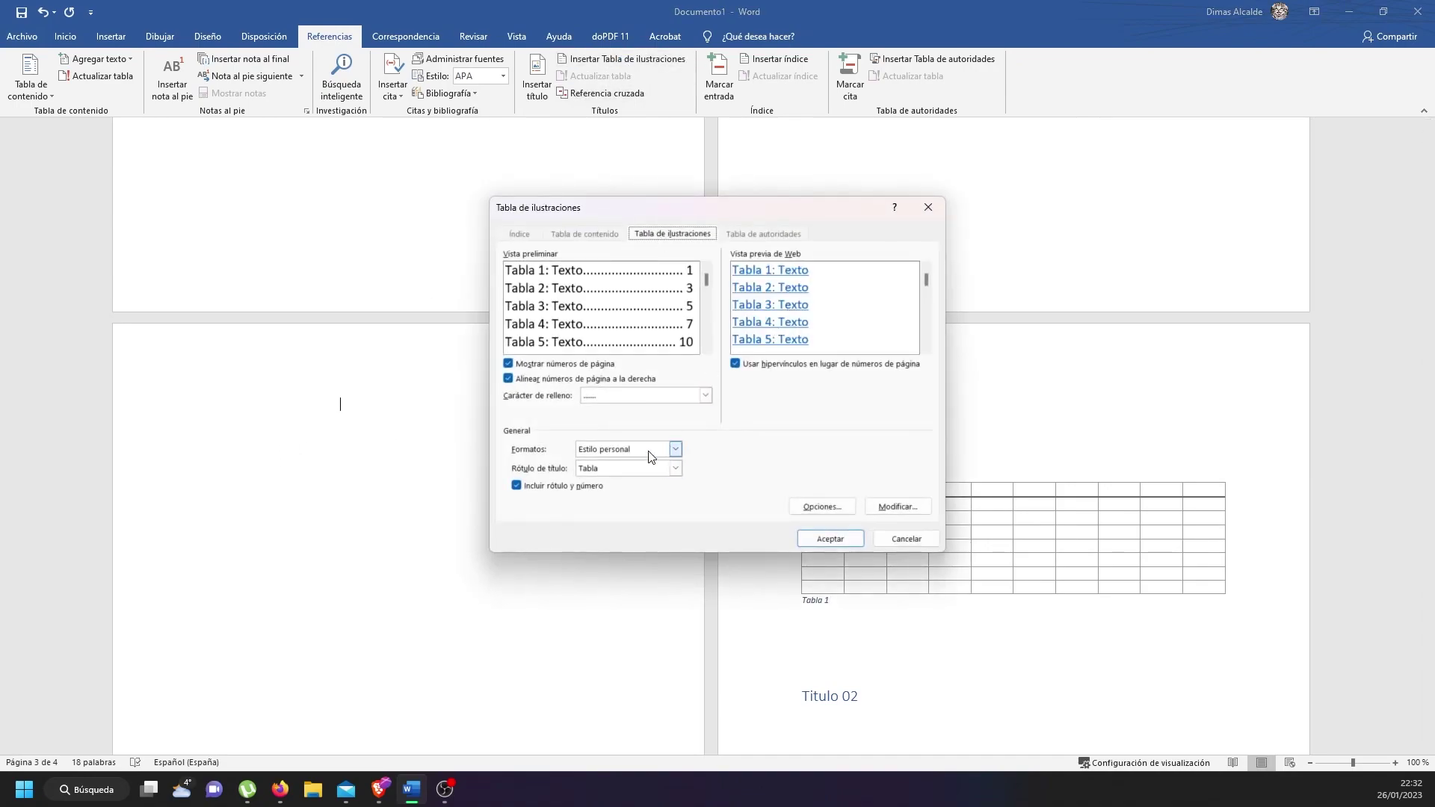
pyautogui.click(600, 469)
pyautogui.click(607, 469)
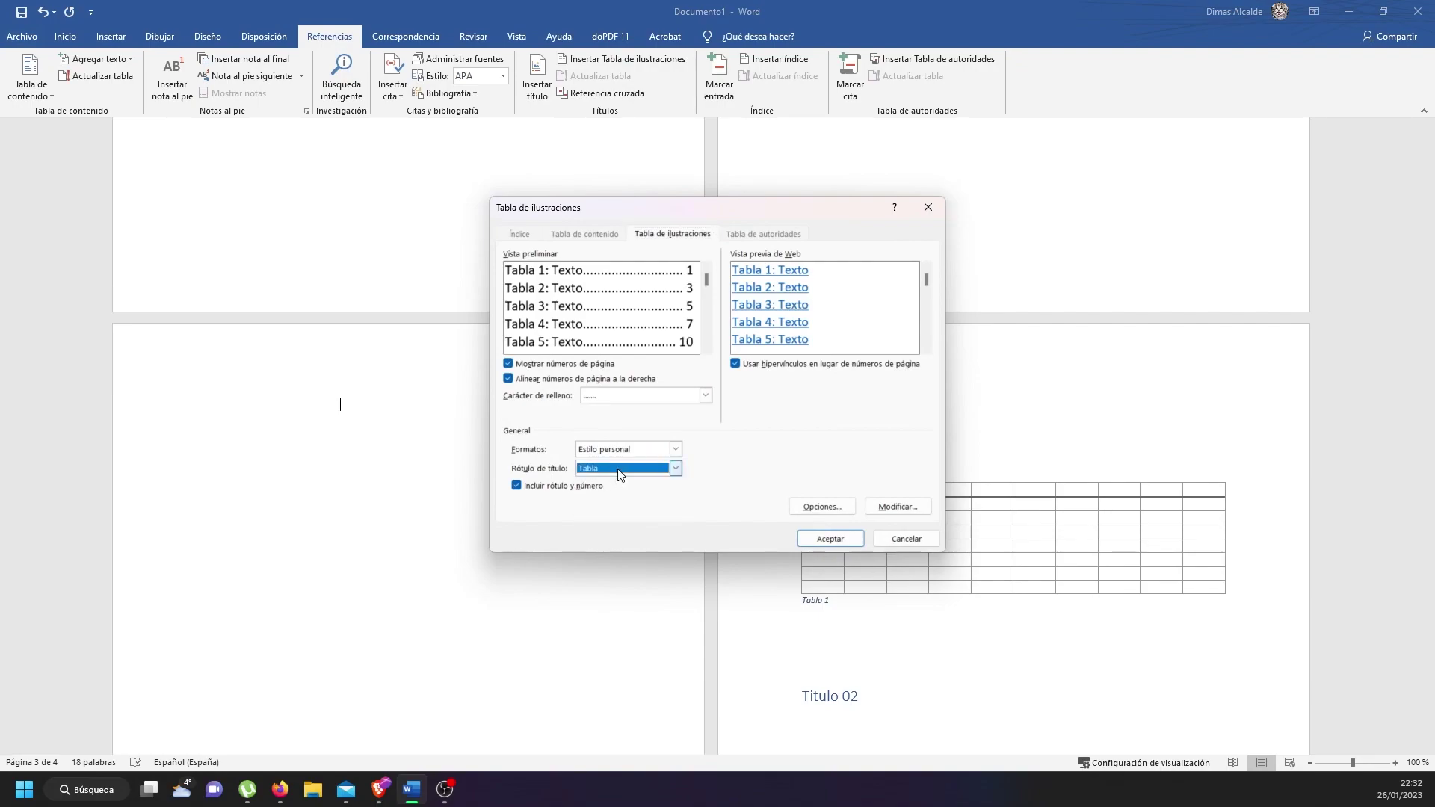
pyautogui.click(830, 539)
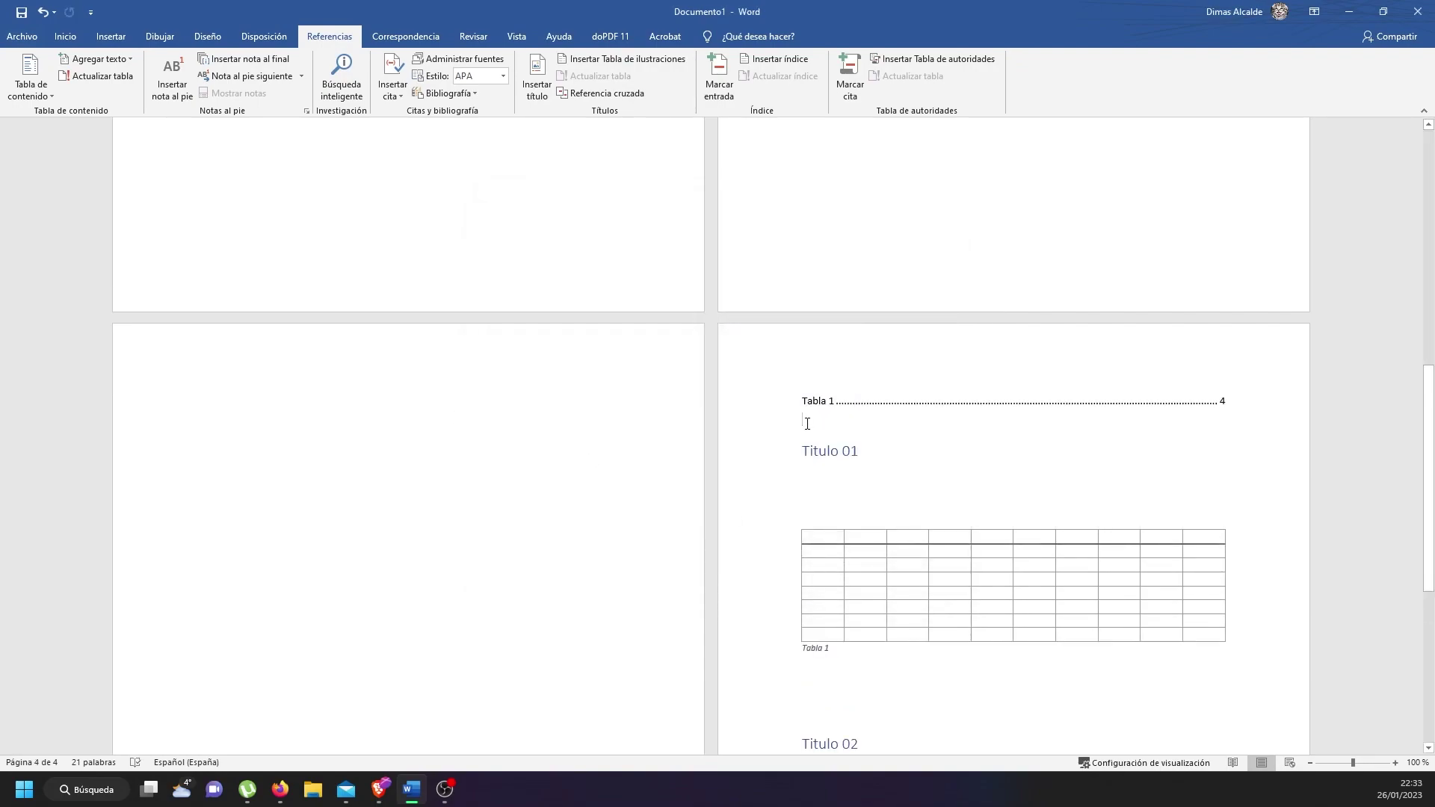
# Remove the page break before the table index and insert a page break between the index and Titulo 01
pyautogui.click(801, 400)
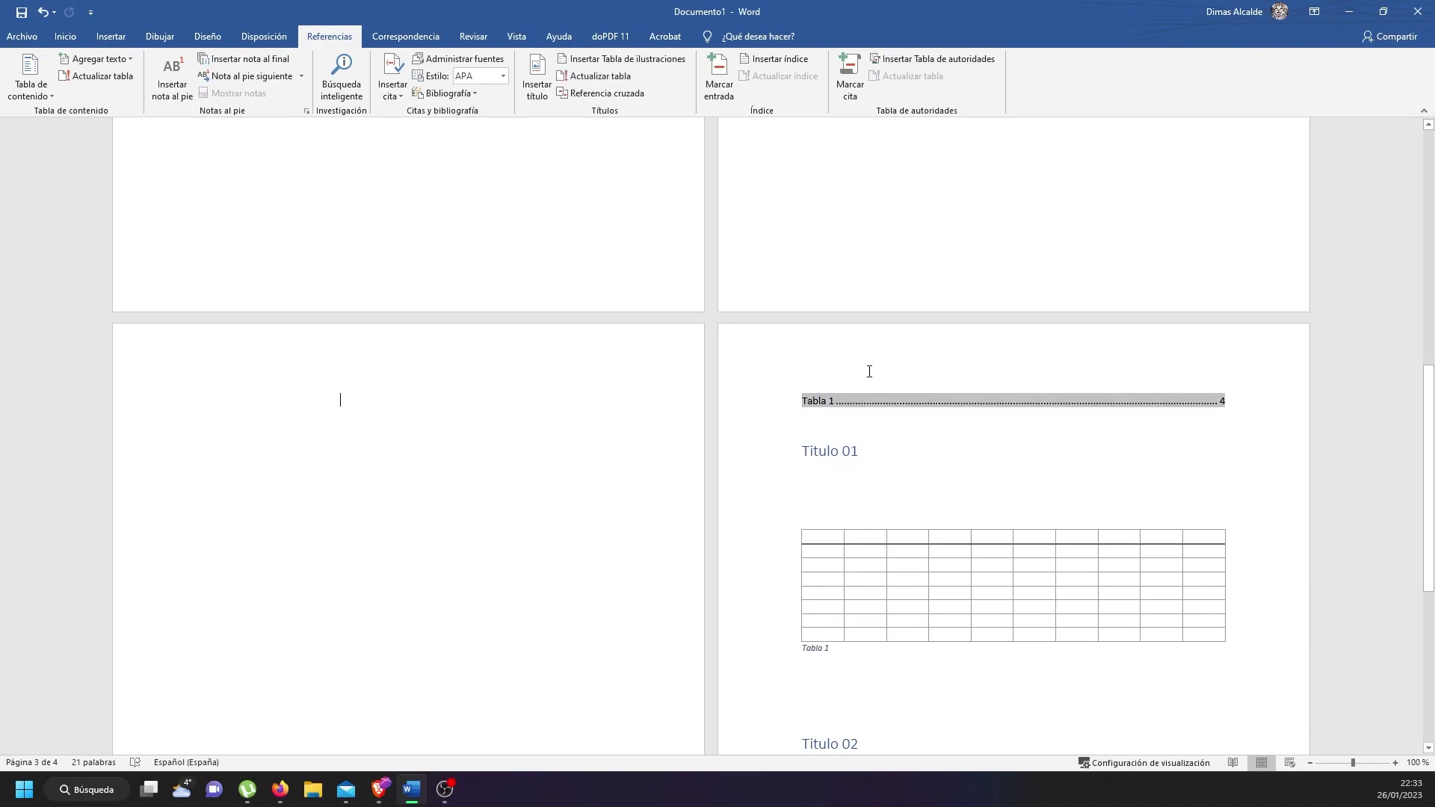
pyautogui.hotkey('ctrl', 'z')
pyautogui.click(554, 458)
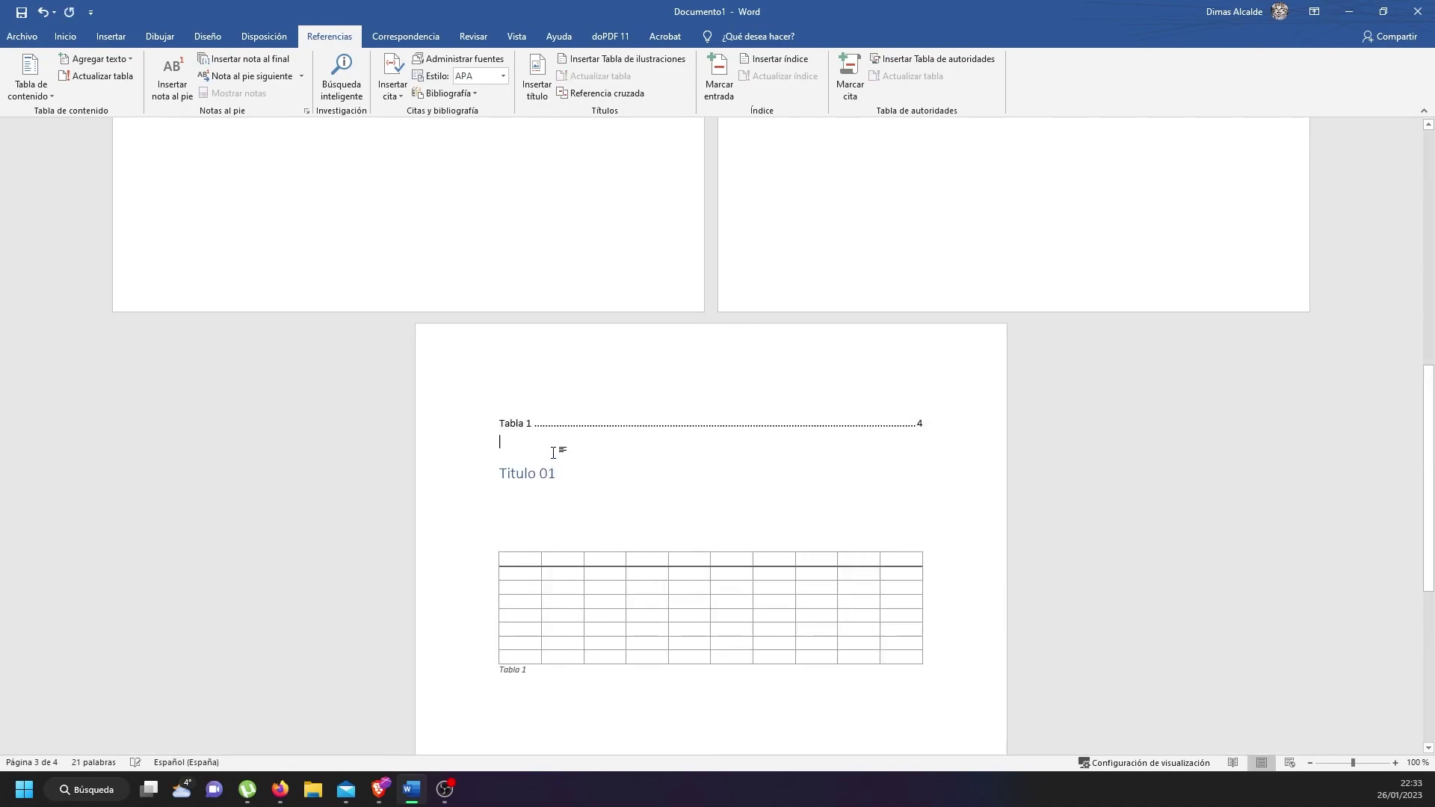
pyautogui.click(112, 35)
pyautogui.click(100, 78)
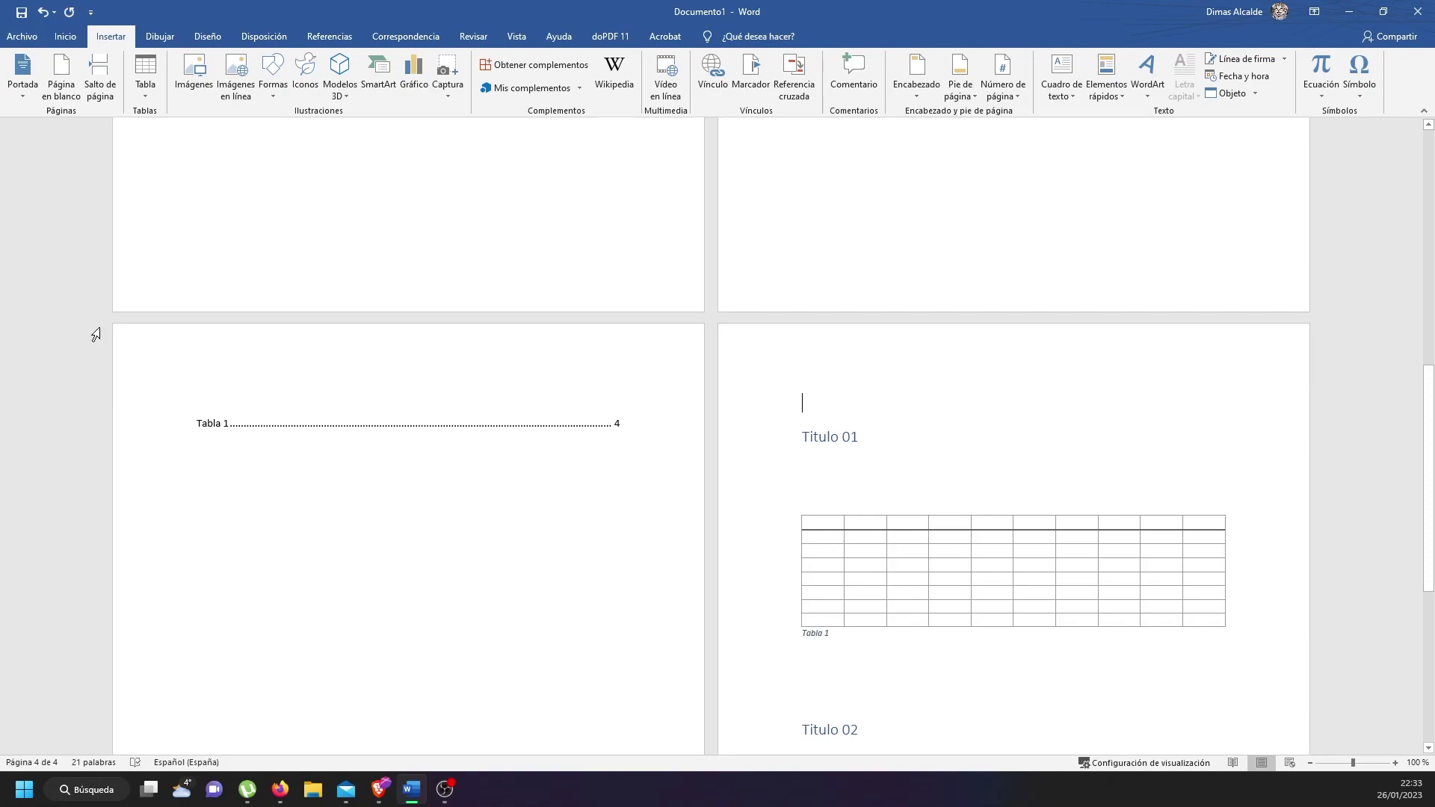
# Follow the Tabla 1 entry in the table index to its caption in the document
pyautogui.click(269, 421)
pyautogui.keyDown('ctrl'); pyautogui.click(272, 424); pyautogui.keyUp('ctrl')
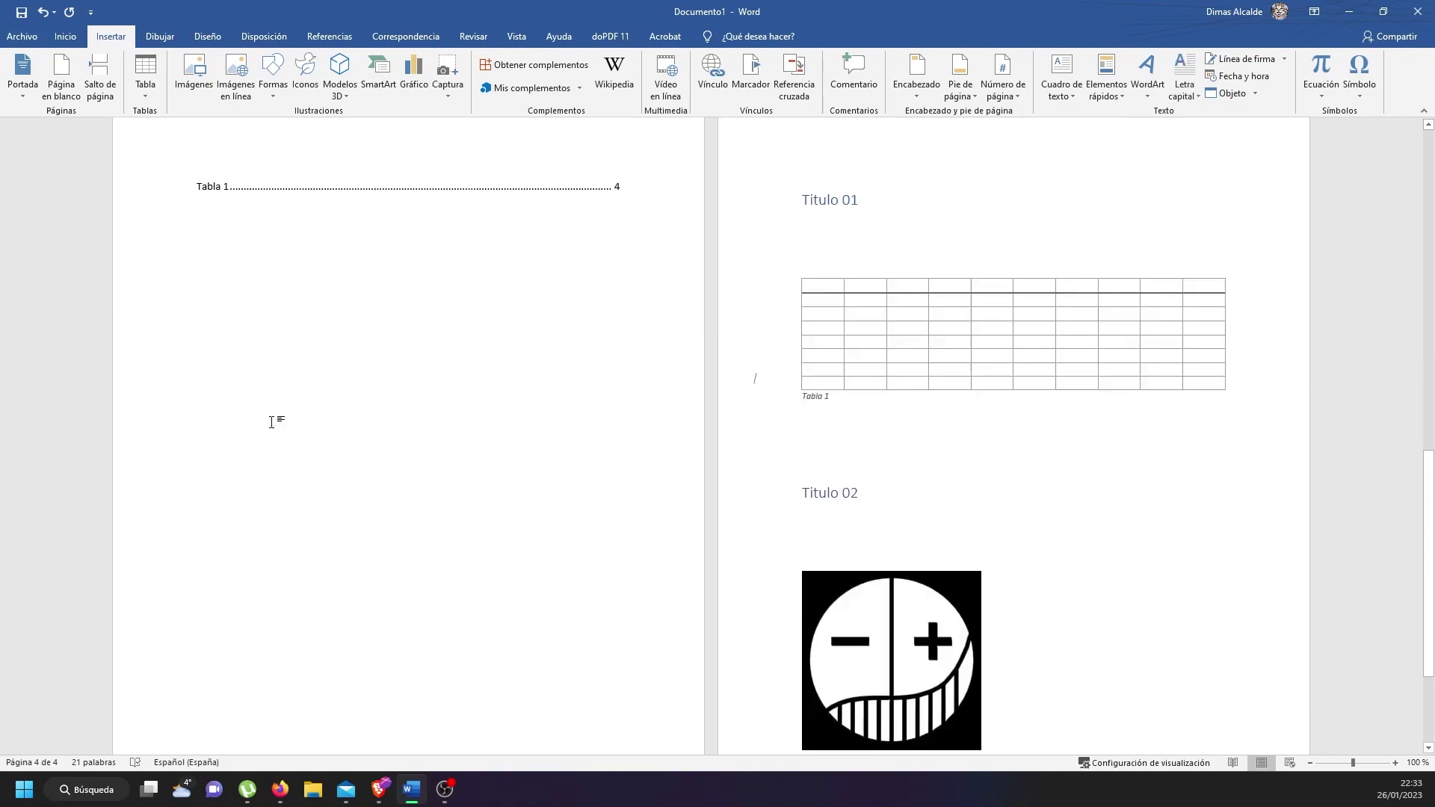